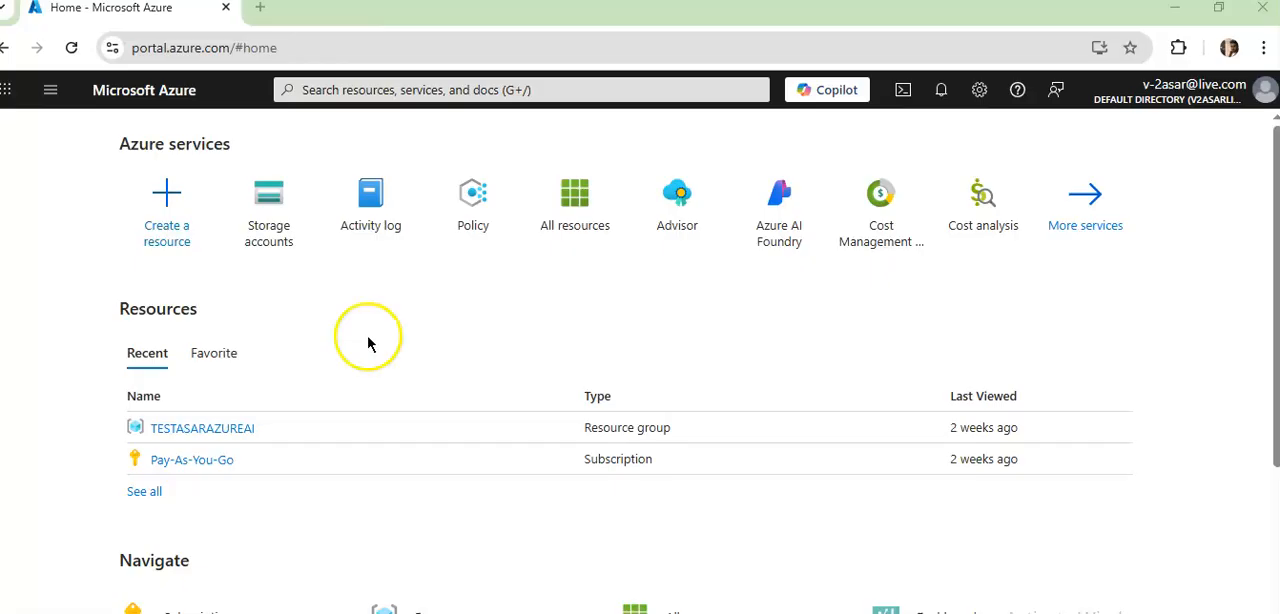
- Open the list of storage accounts
left_click(278, 210)
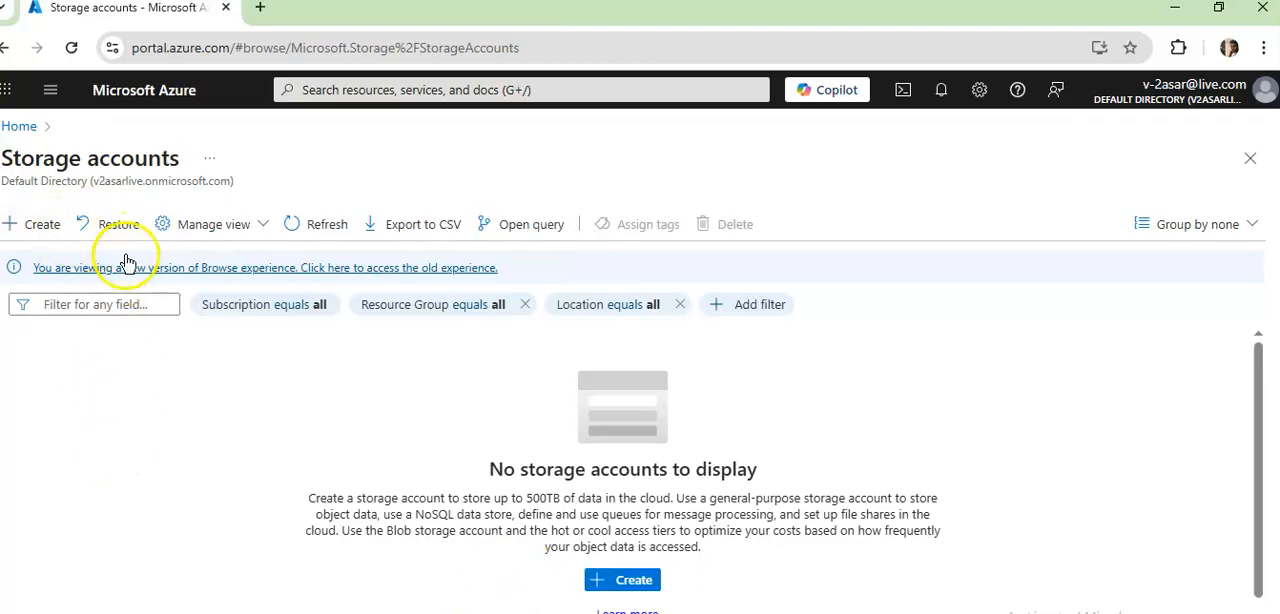
- Try to restore the deleted storage account testasarstorage from the azurestoragelab resource group, and close the restore form
left_click(117, 226)
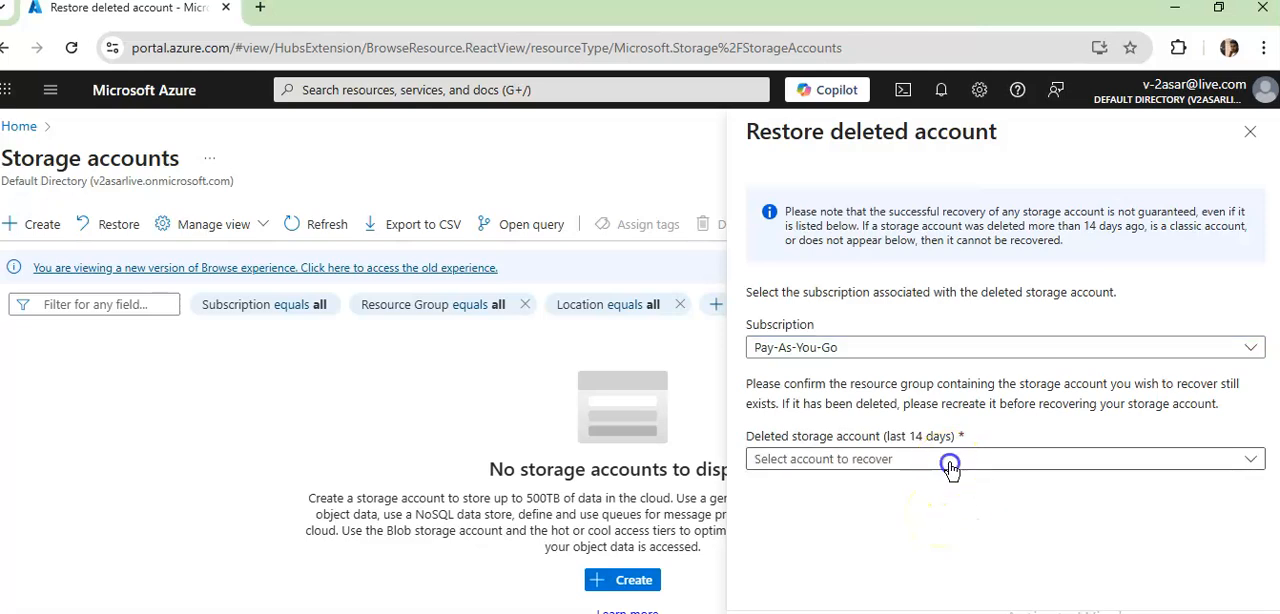
left_click(949, 458)
left_click(890, 524)
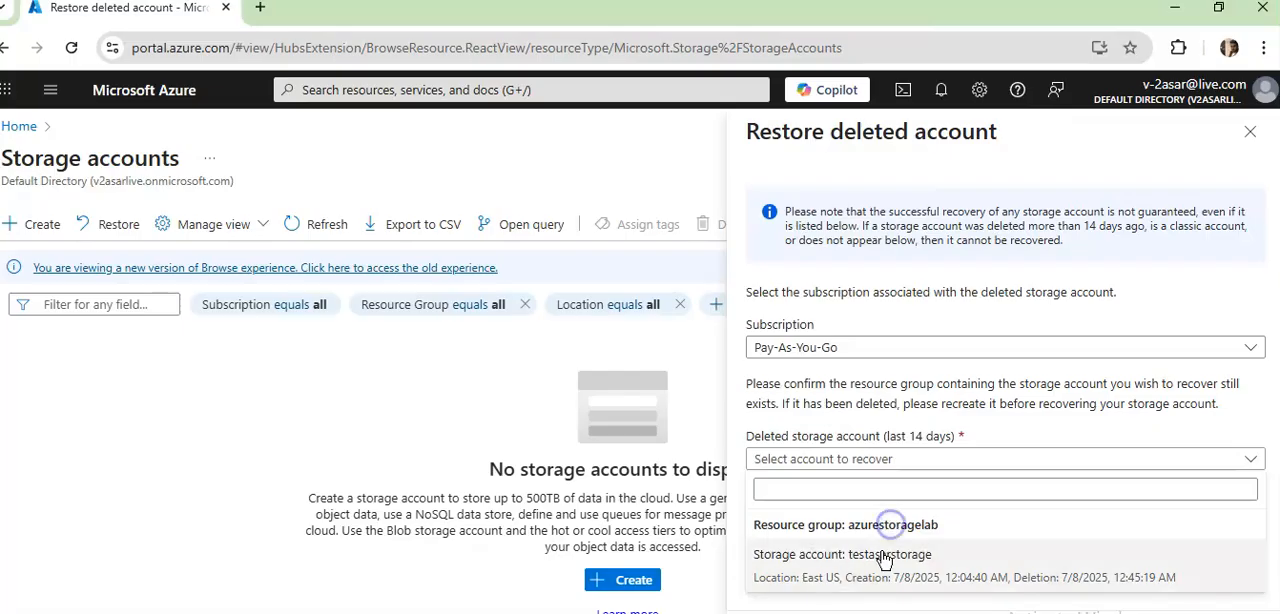
left_click(886, 558)
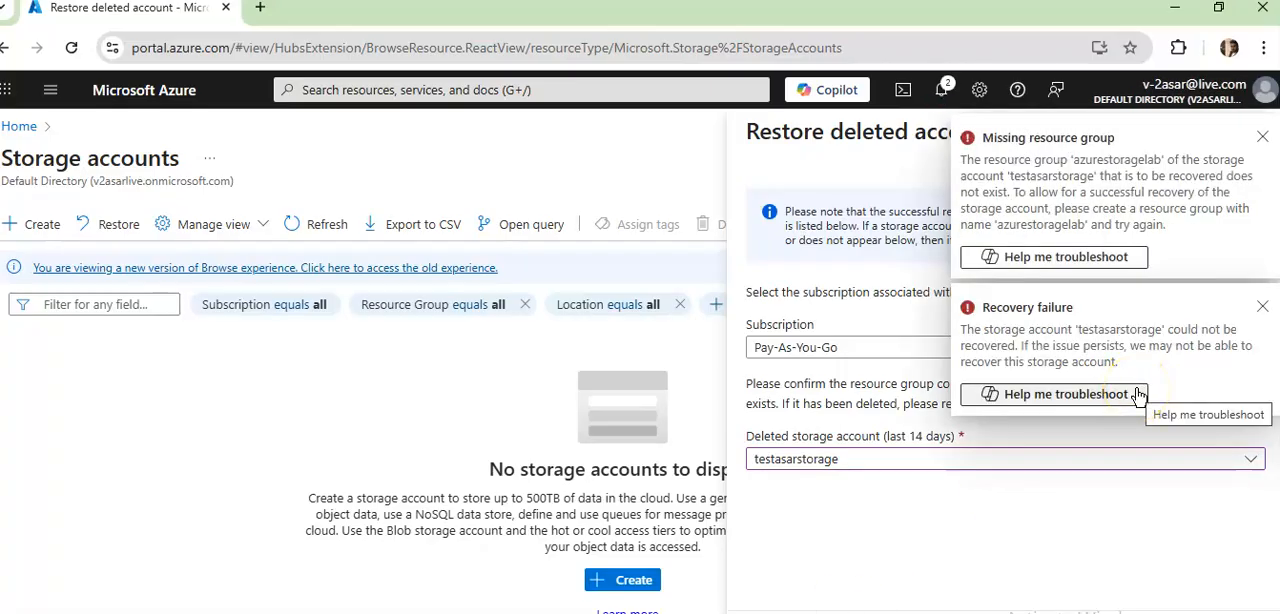
left_click(1184, 328)
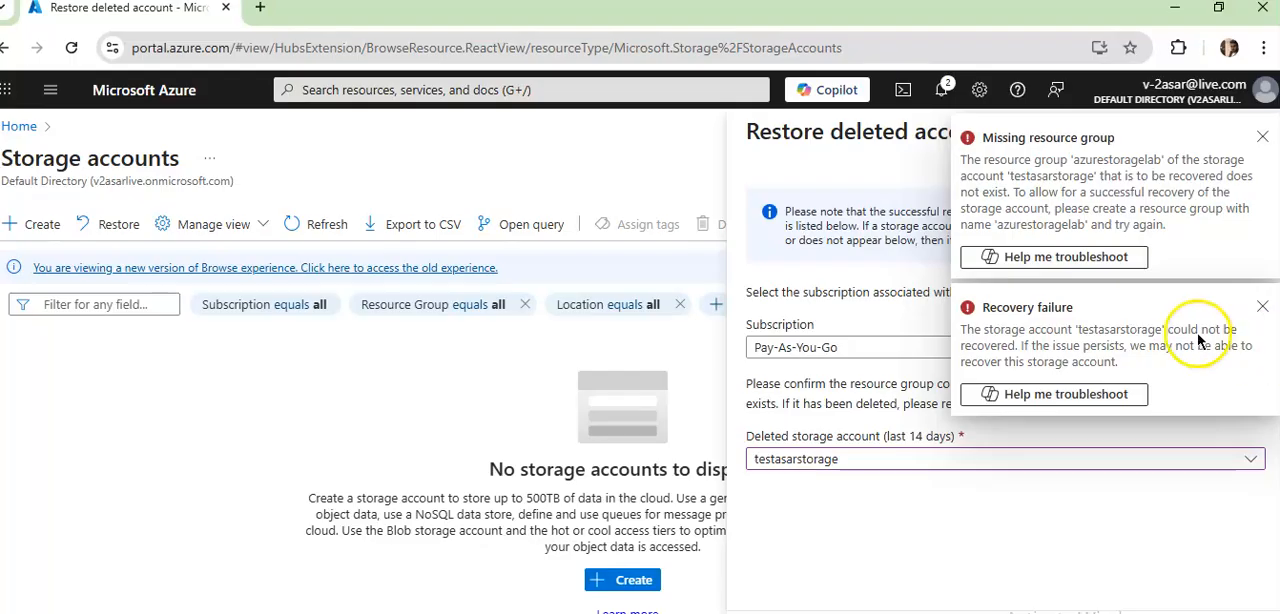
left_click(1262, 140)
left_click(1262, 140)
left_click(1262, 140)
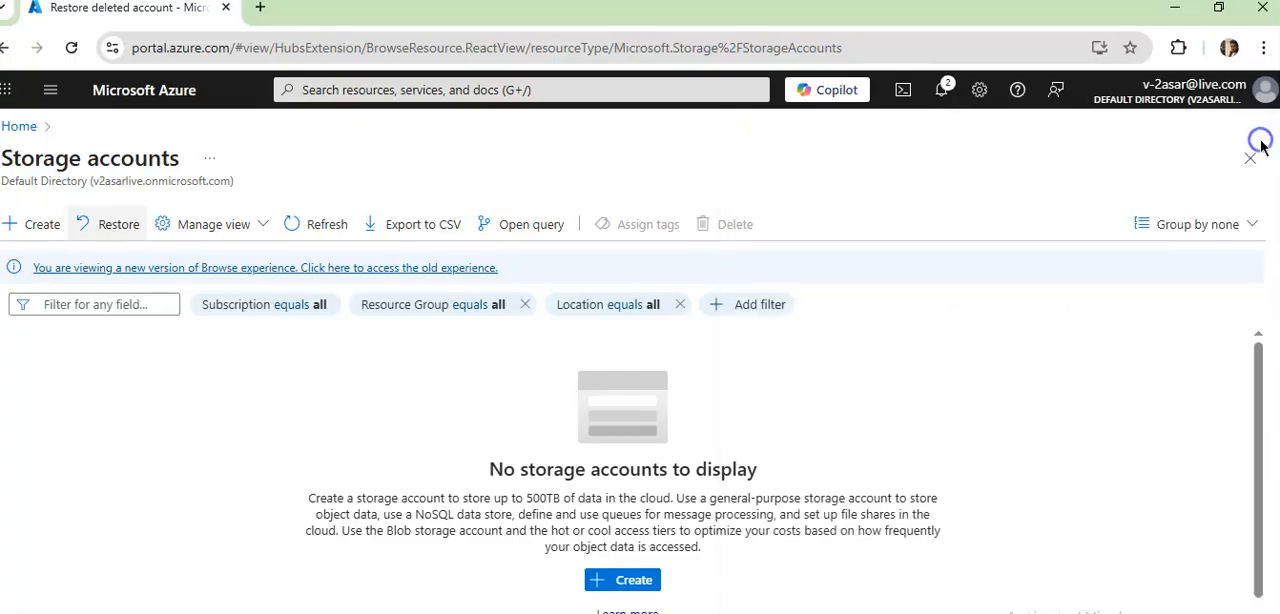
- Start creating a storage account and add a new resource group named asarlabstorage for it
left_click(33, 224)
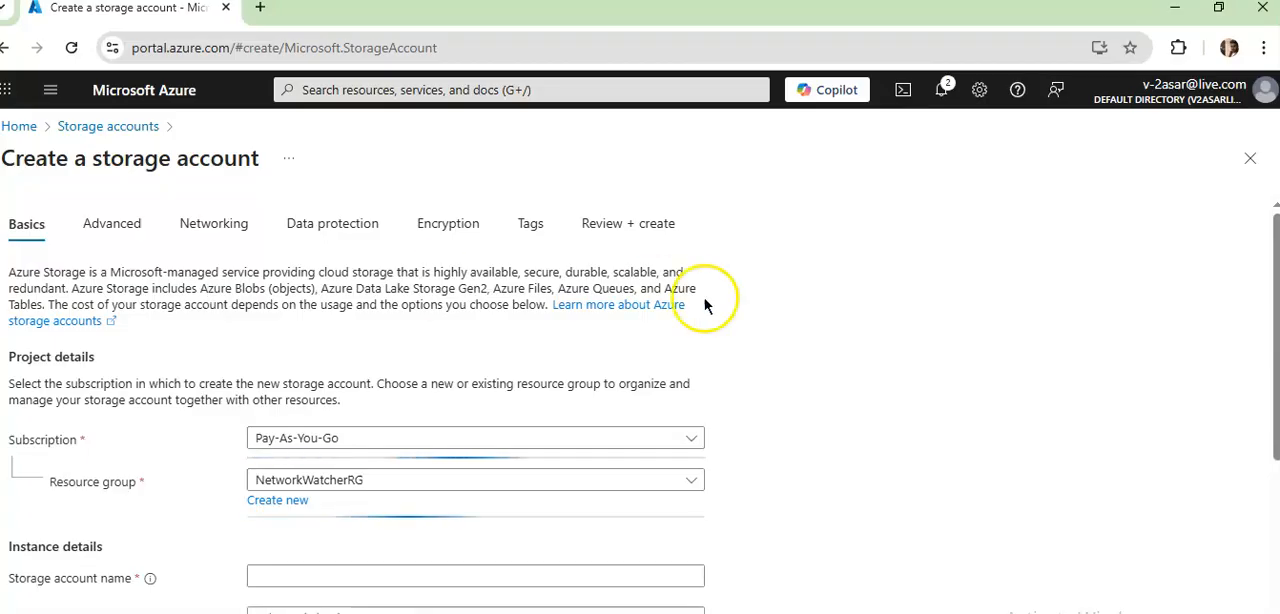
scroll(738, 382, "down", 2)
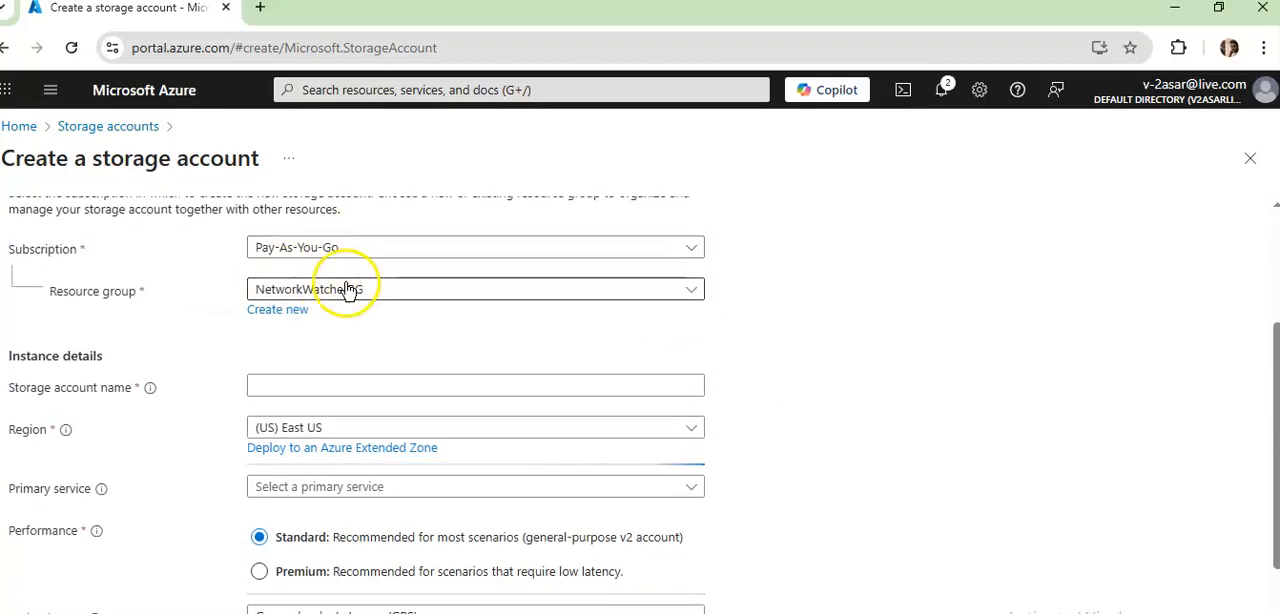
left_click(285, 310)
left_click(338, 436)
type("A")
key("BackSpace")
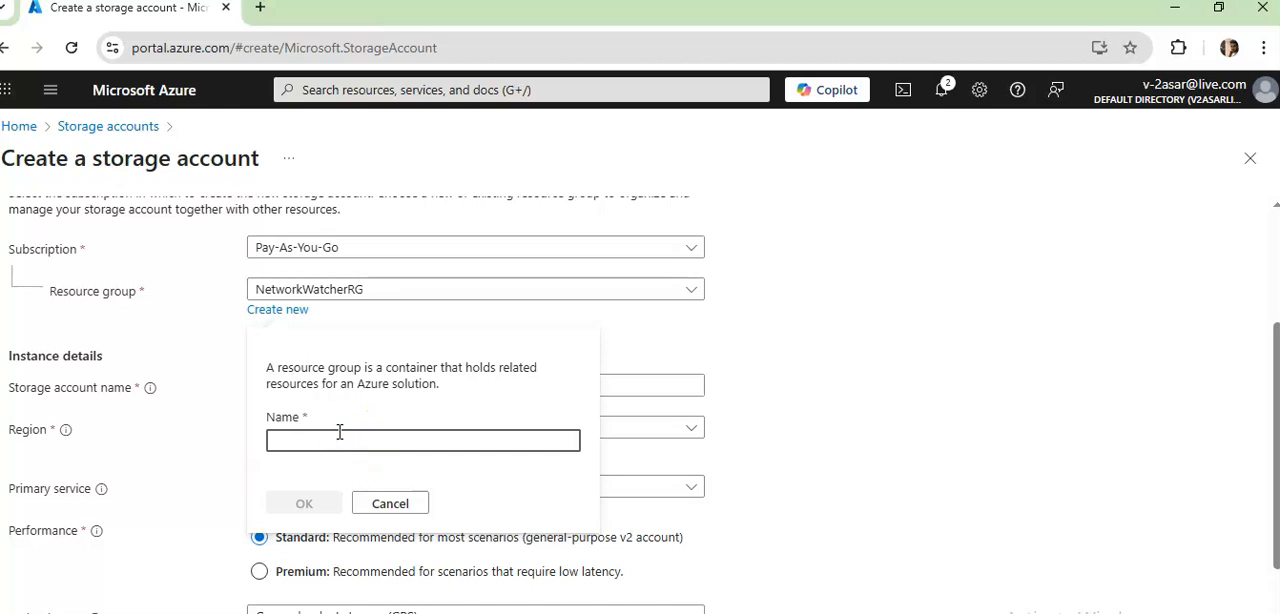
type("asarlab")
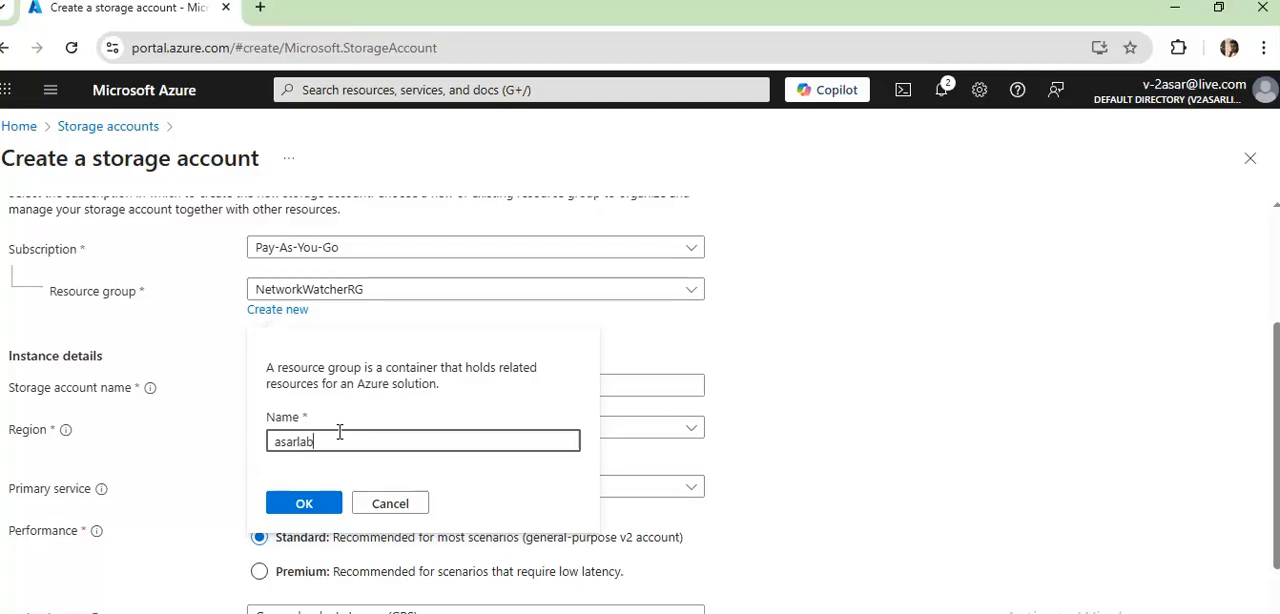
type("storage")
left_click(531, 505)
left_click(315, 504)
- Try naming the new storage account asarstorageone
scroll(823, 363, "down", 1)
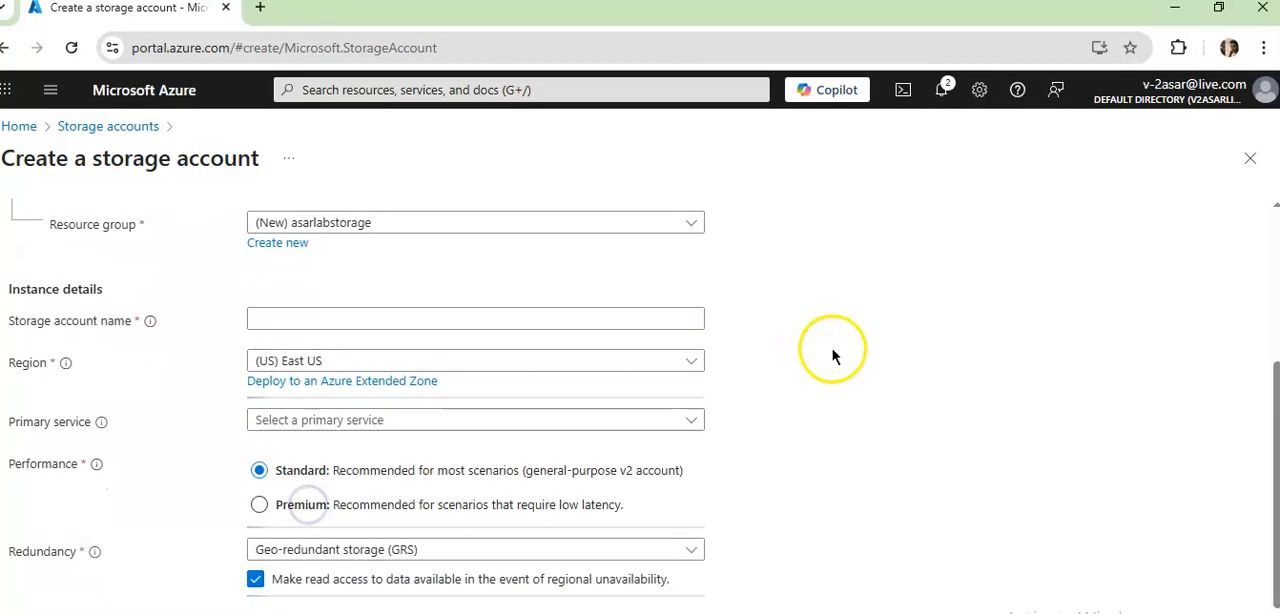
left_click(323, 316)
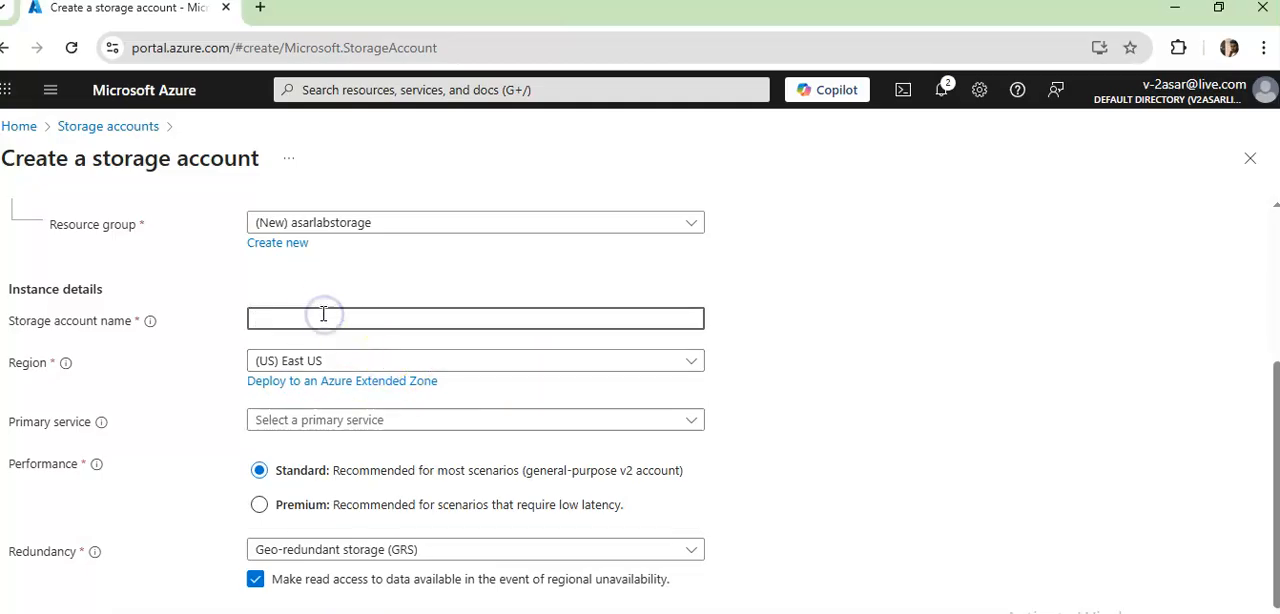
type("asars")
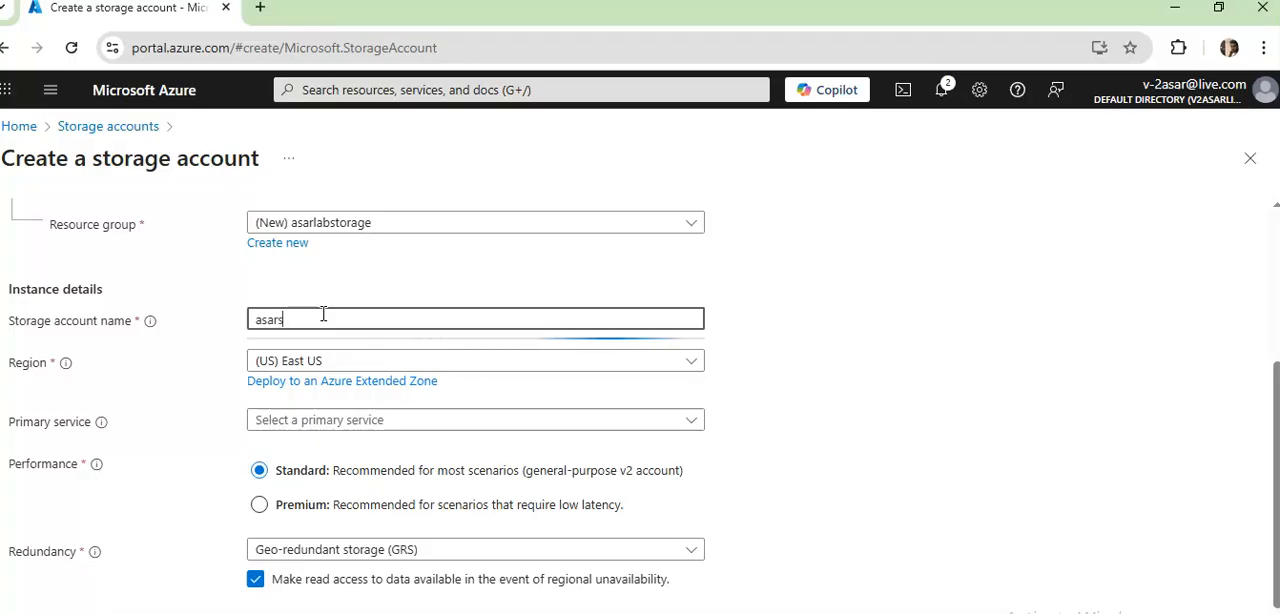
type("torageone")
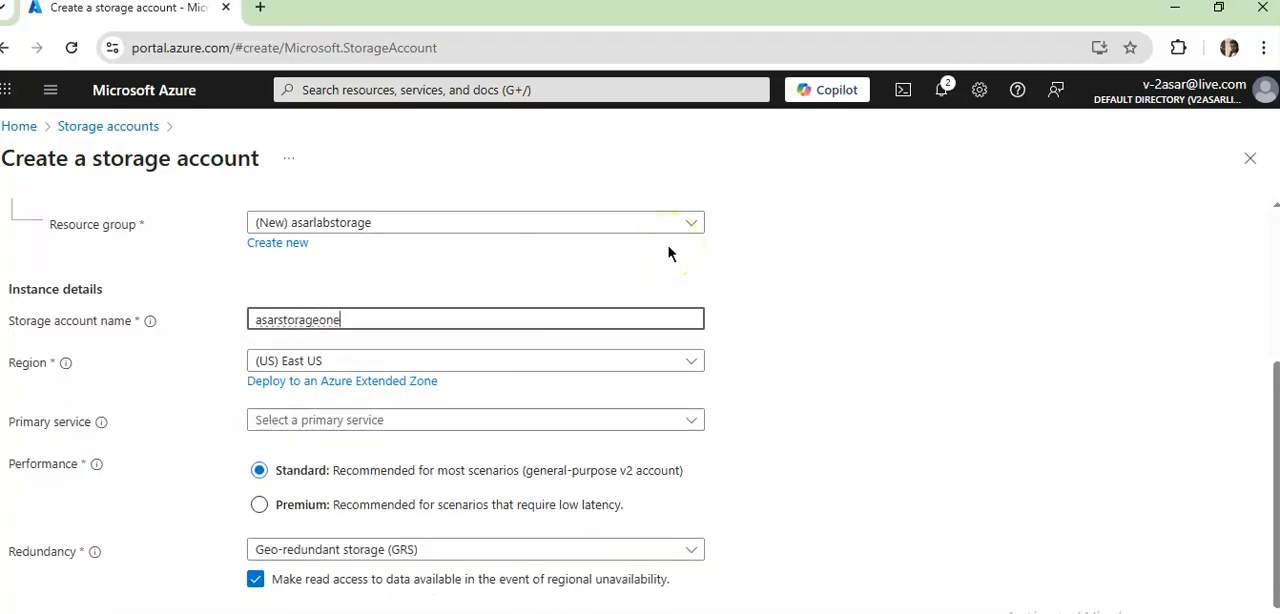
left_click(976, 328)
- Replace the storage account name with asarone
triple_click(446, 316)
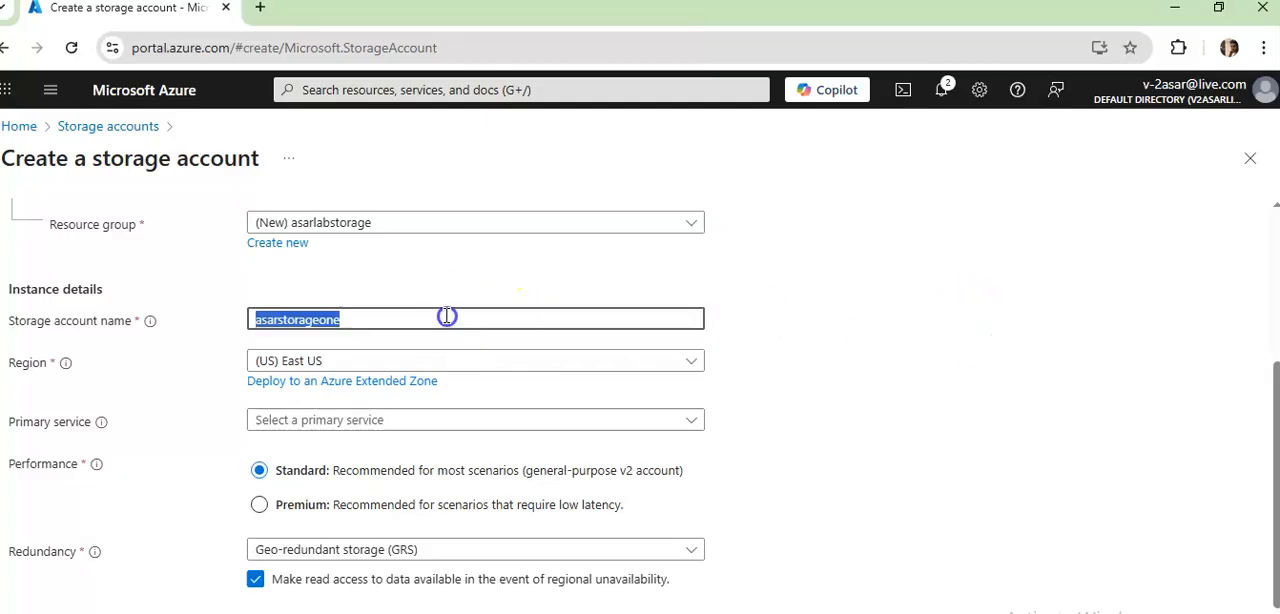
type("asarone")
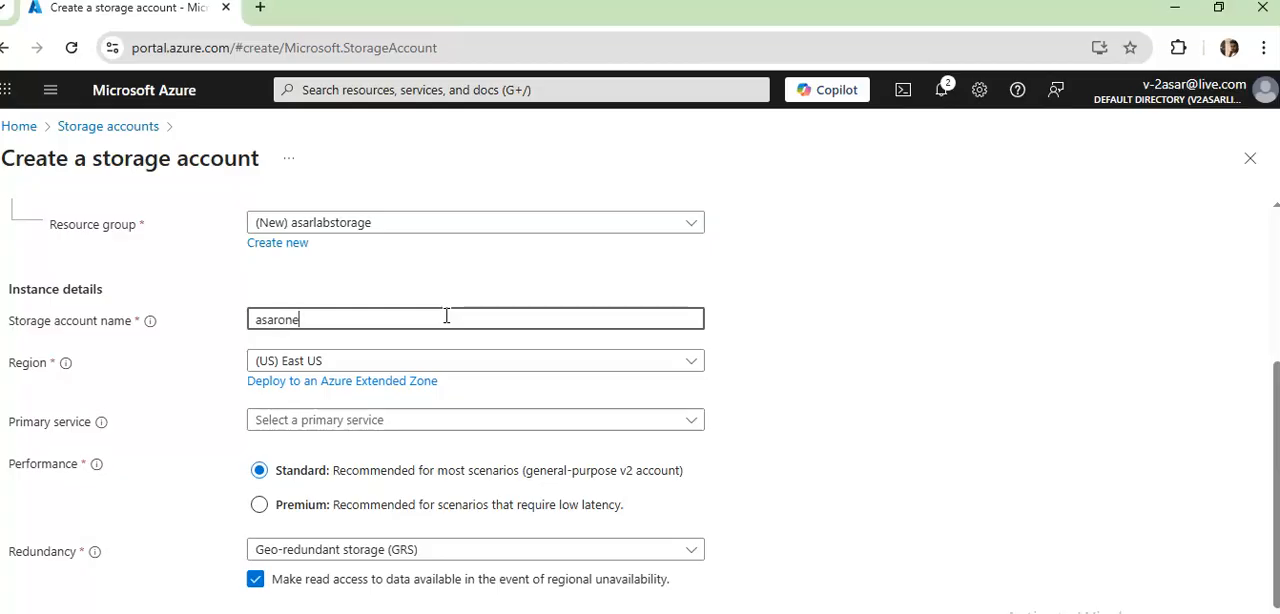
left_click(841, 387)
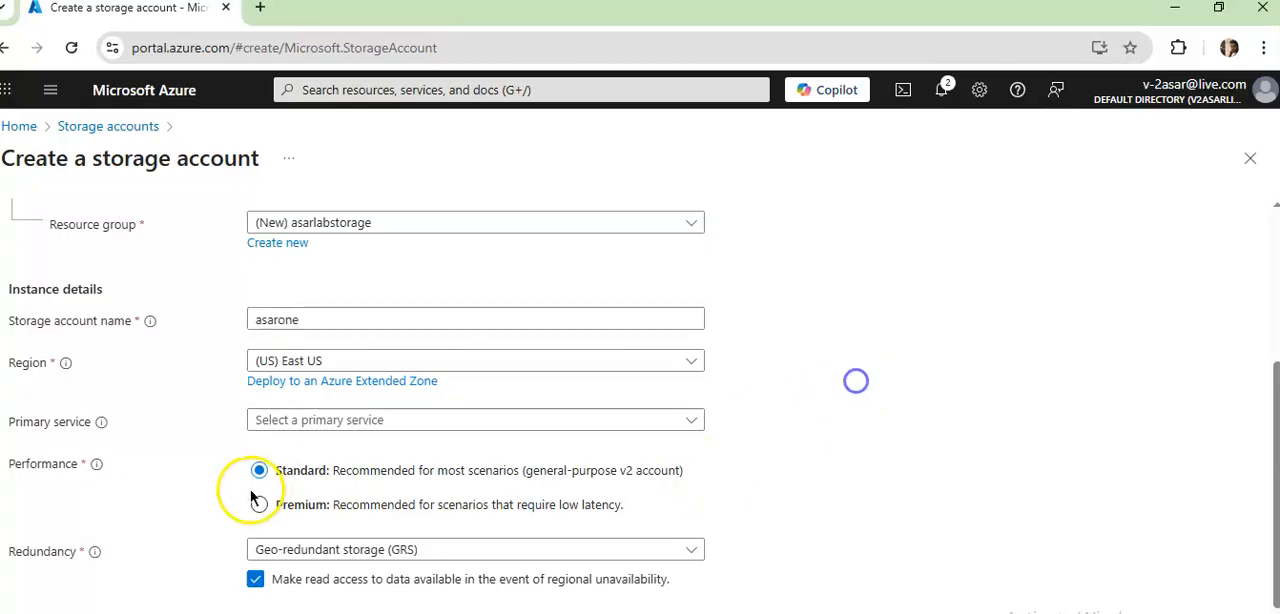
- Set the primary service to Azure Blob Storage or Azure Data Lake Storage Gen 2 and the redundancy to Locally-redundant storage (LRS)
left_click(379, 432)
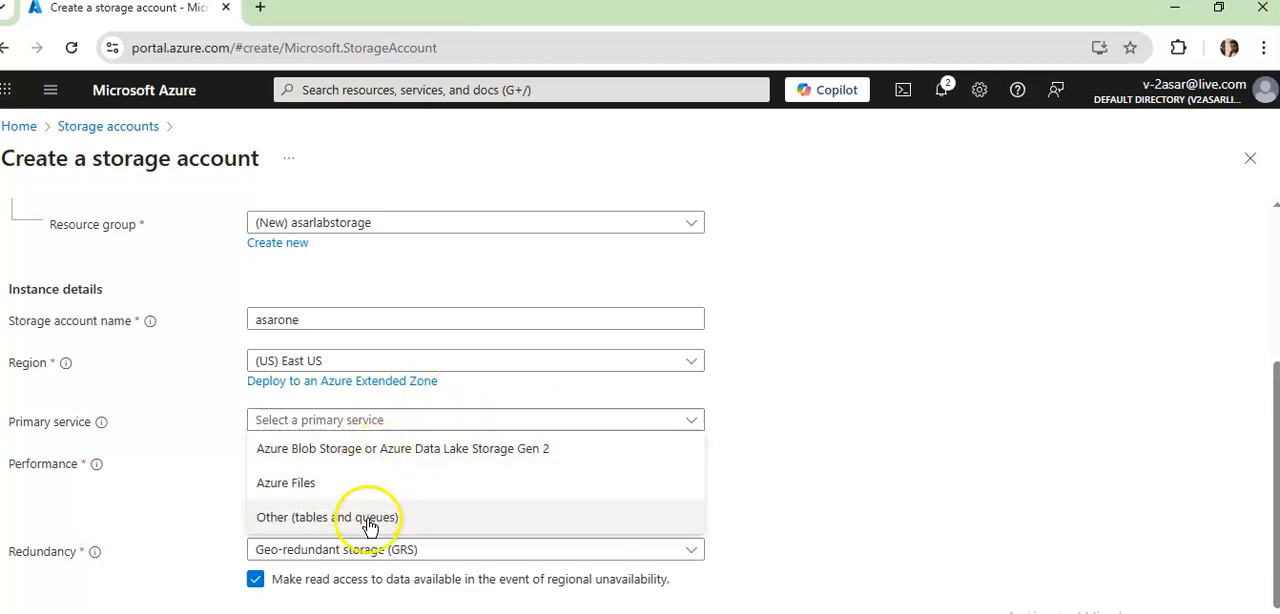
left_click(365, 449)
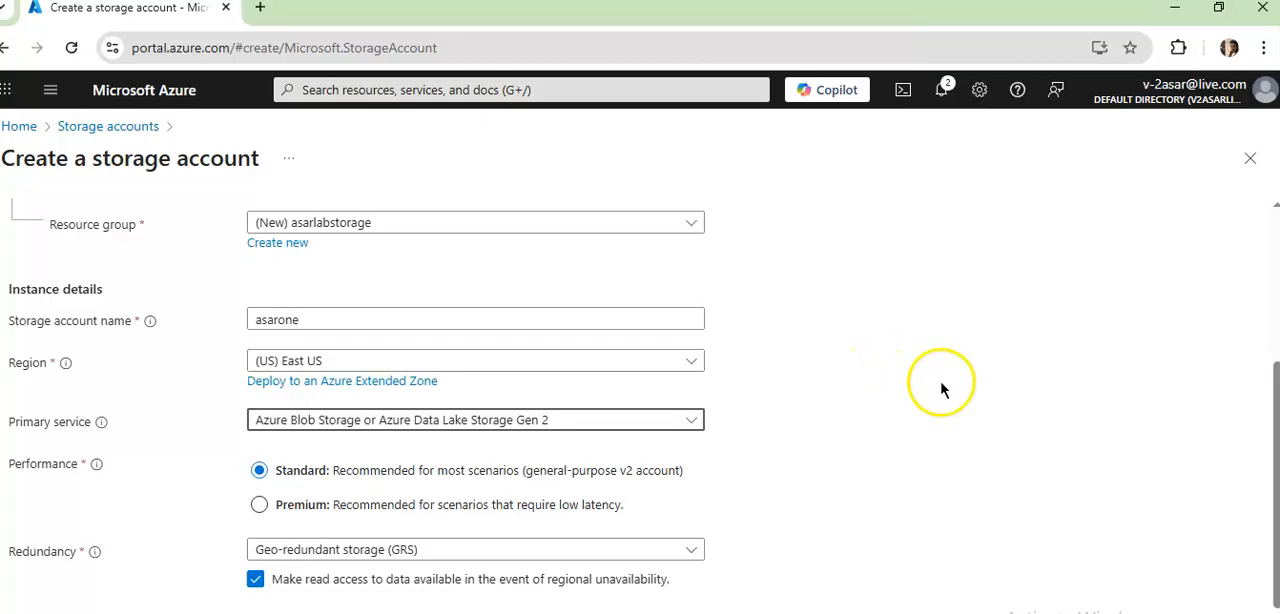
left_click(688, 550)
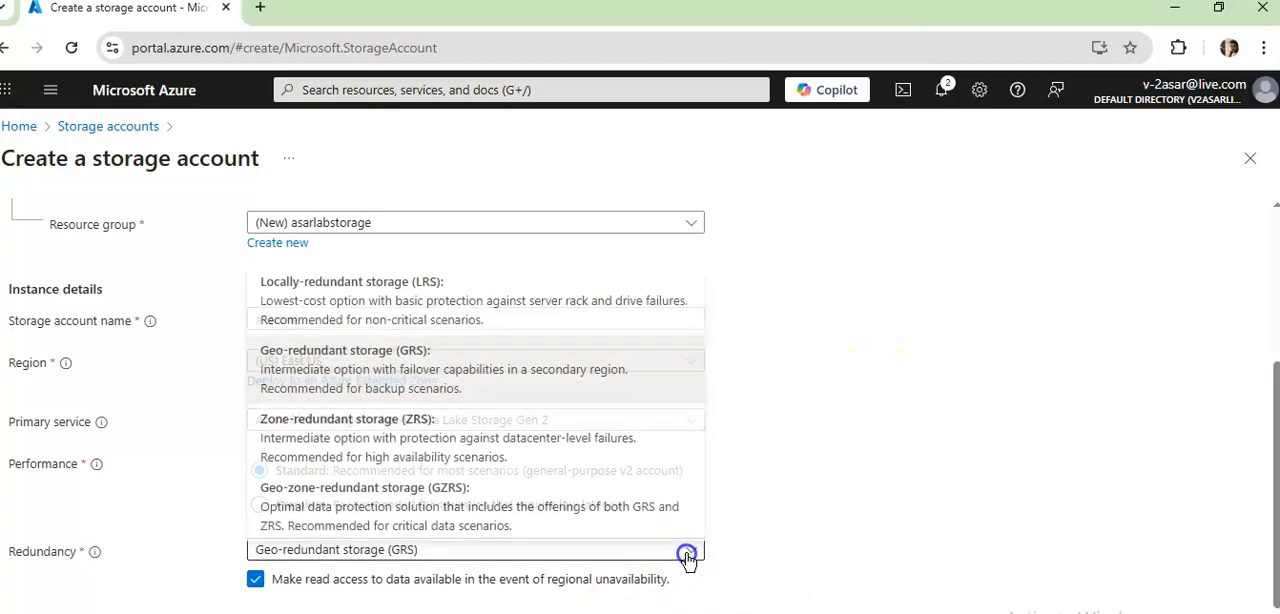
left_click(355, 298)
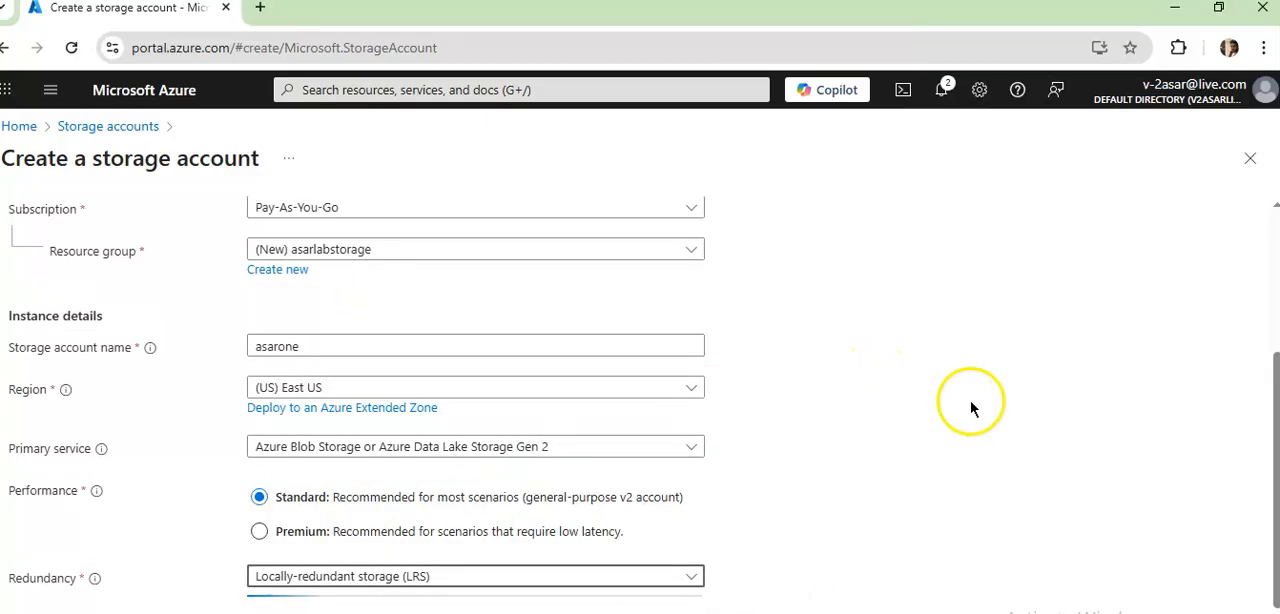
- Review and create the storage account, and go to the deployed asarone resource
left_click(245, 612)
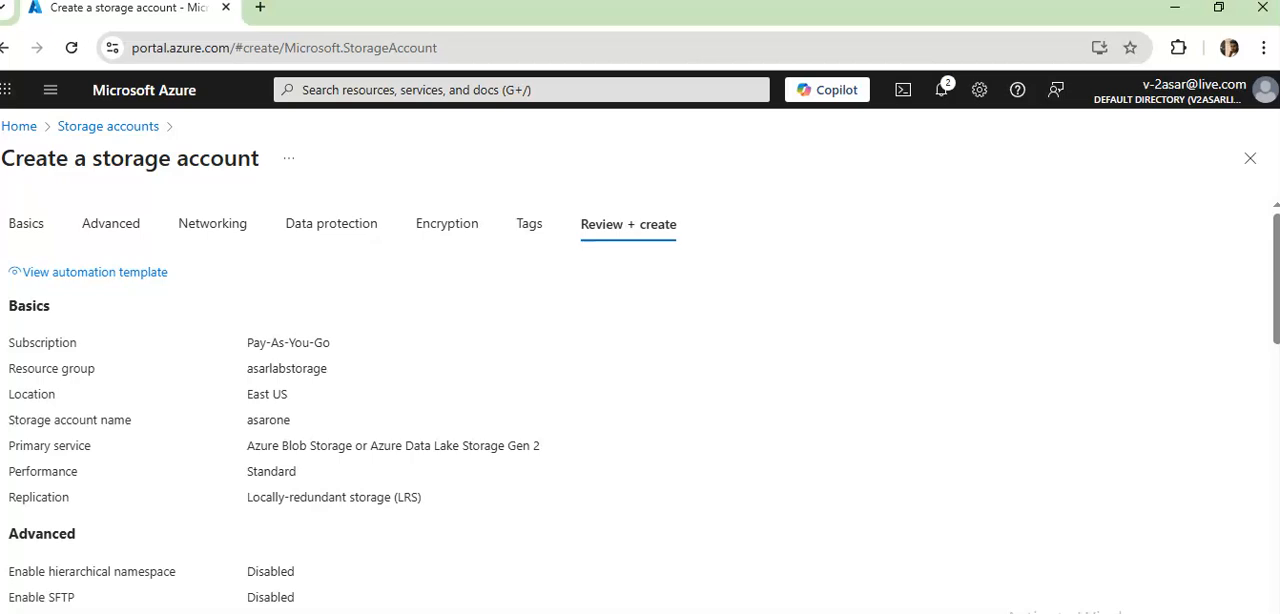
scroll(520, 571, "down", 10)
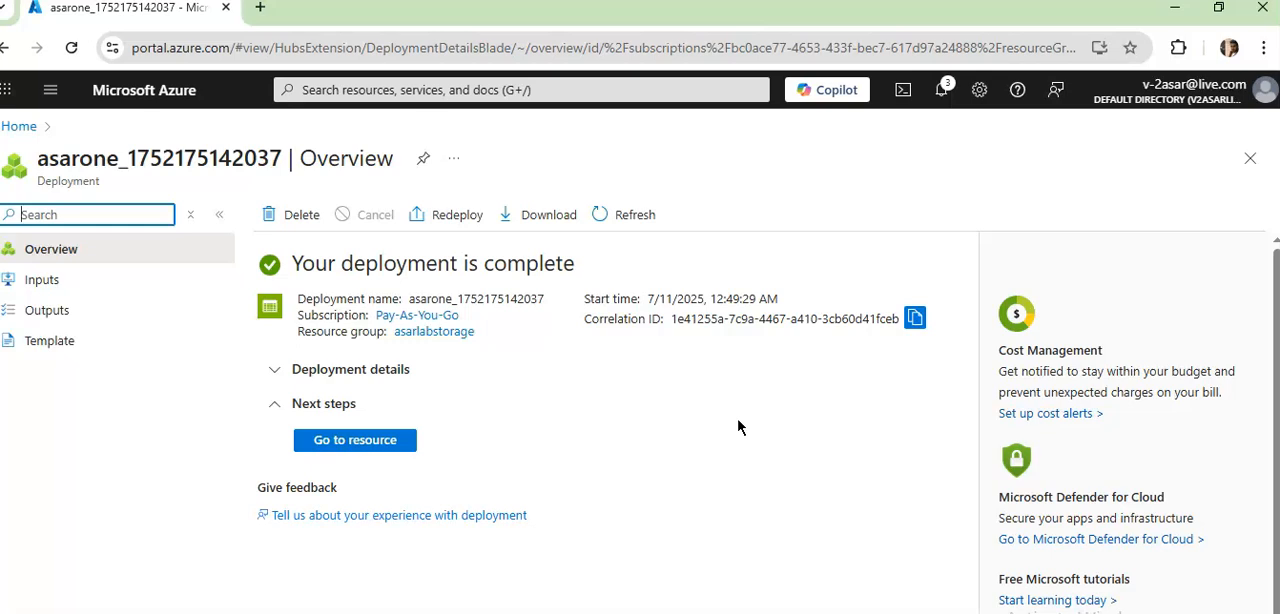
left_click(395, 450)
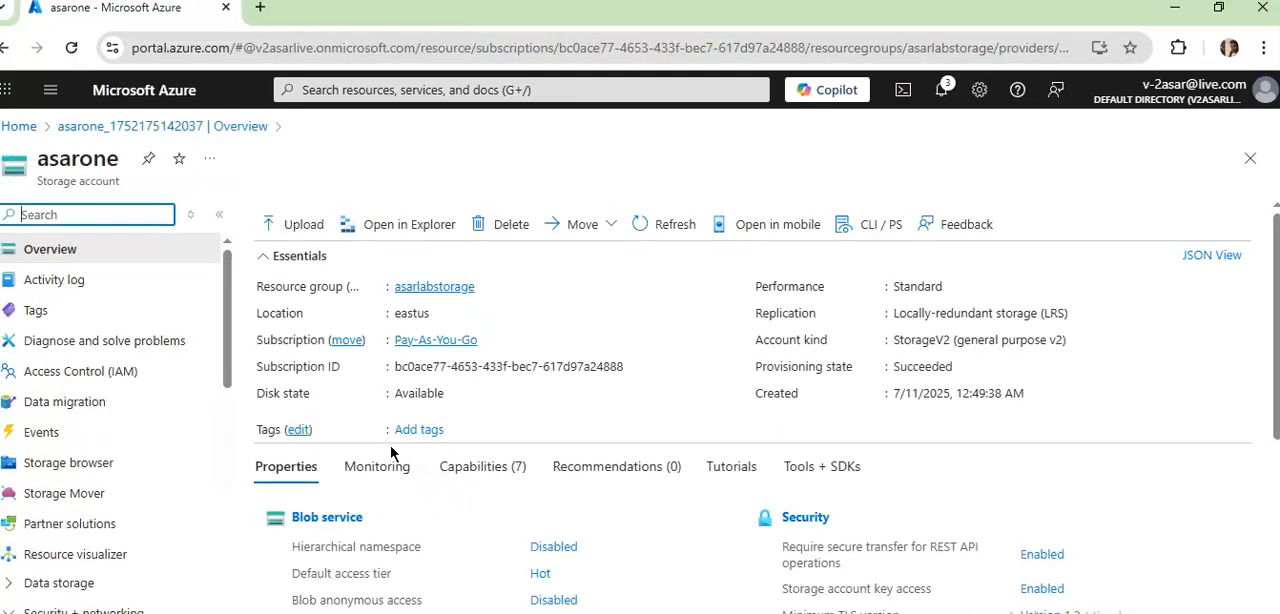
left_click(643, 332)
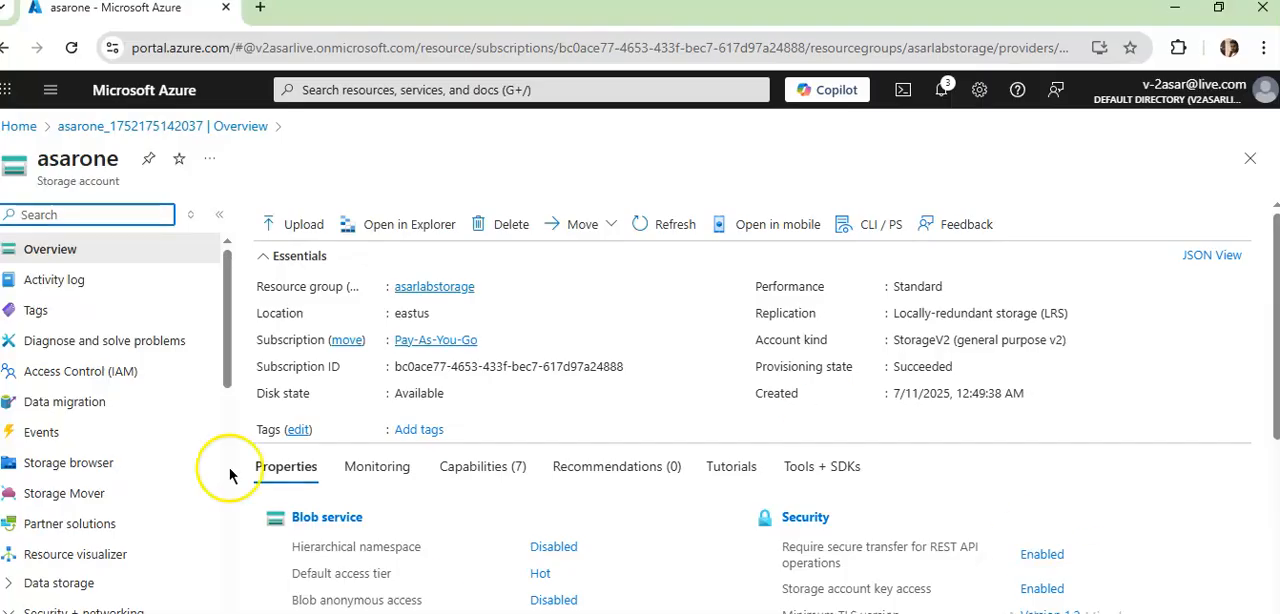
- Open the blob containers of the asarone storage account and add a container named container01
left_click(680, 452)
scroll(680, 452, "down", 3)
left_click(337, 330)
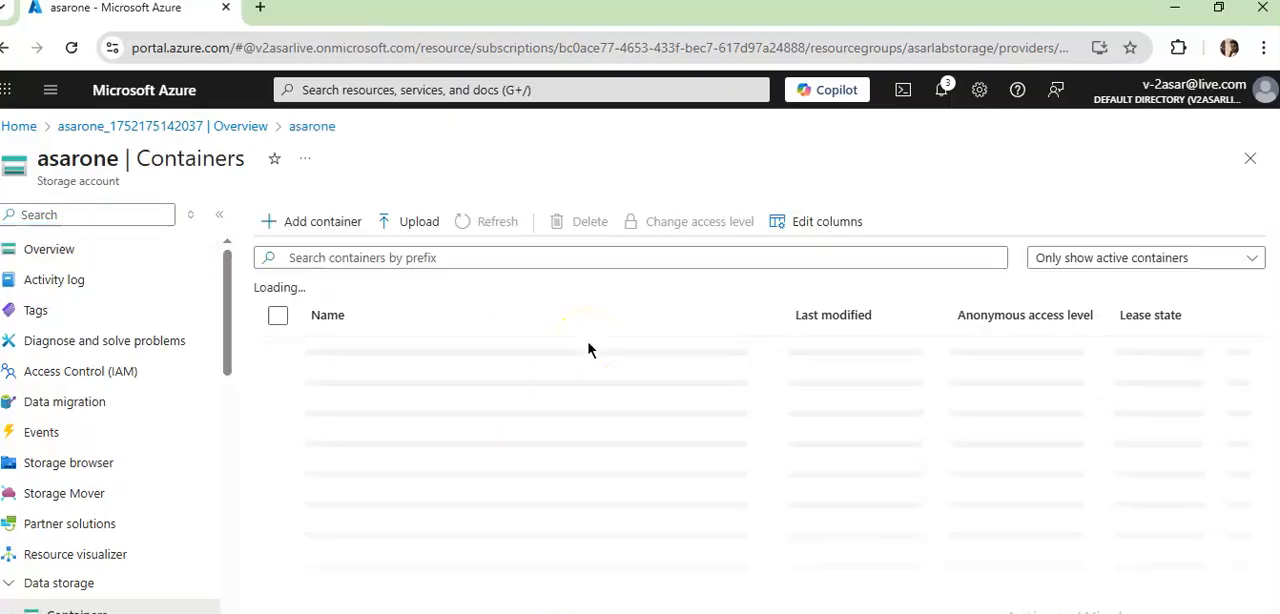
left_click(302, 221)
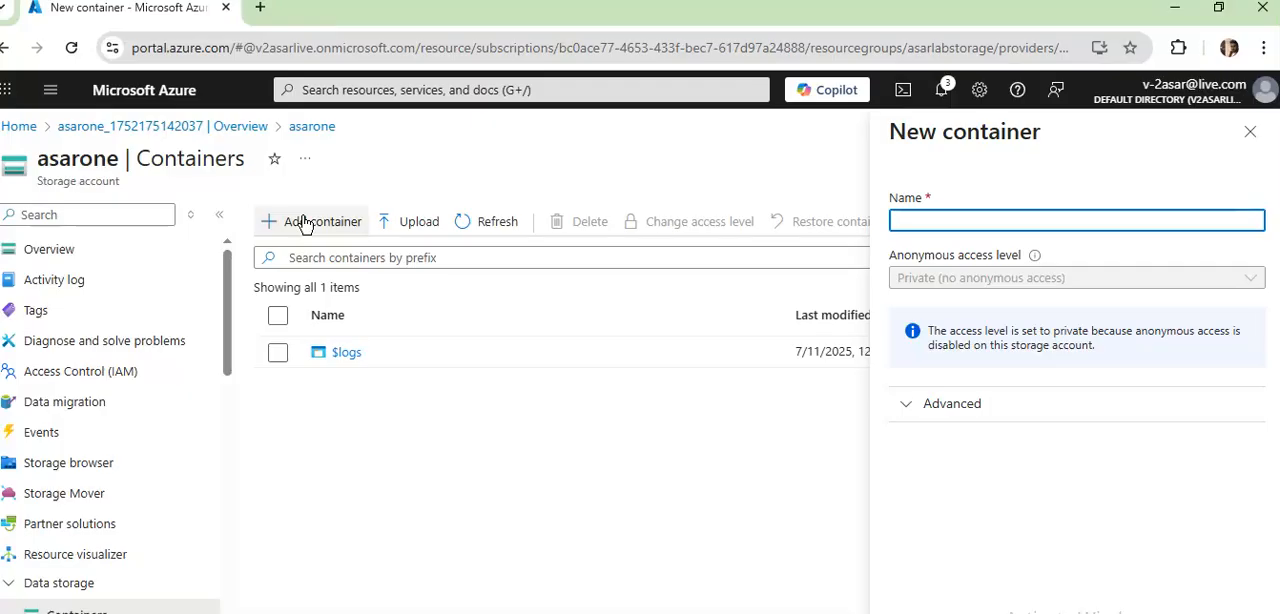
type("container01")
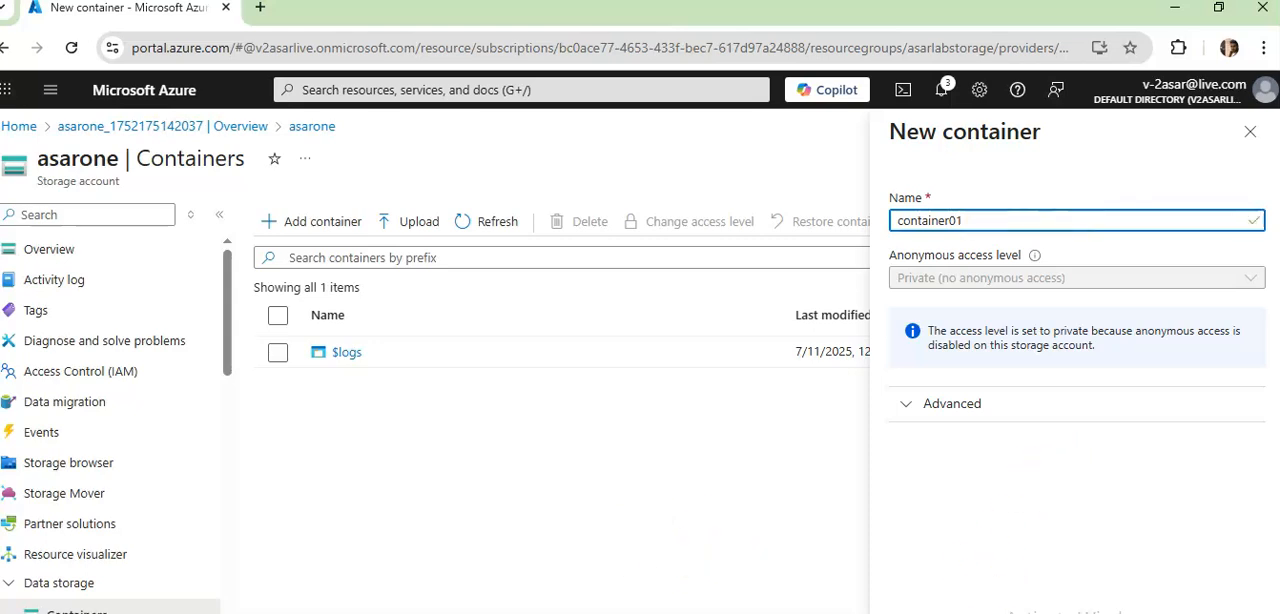
key("Return")
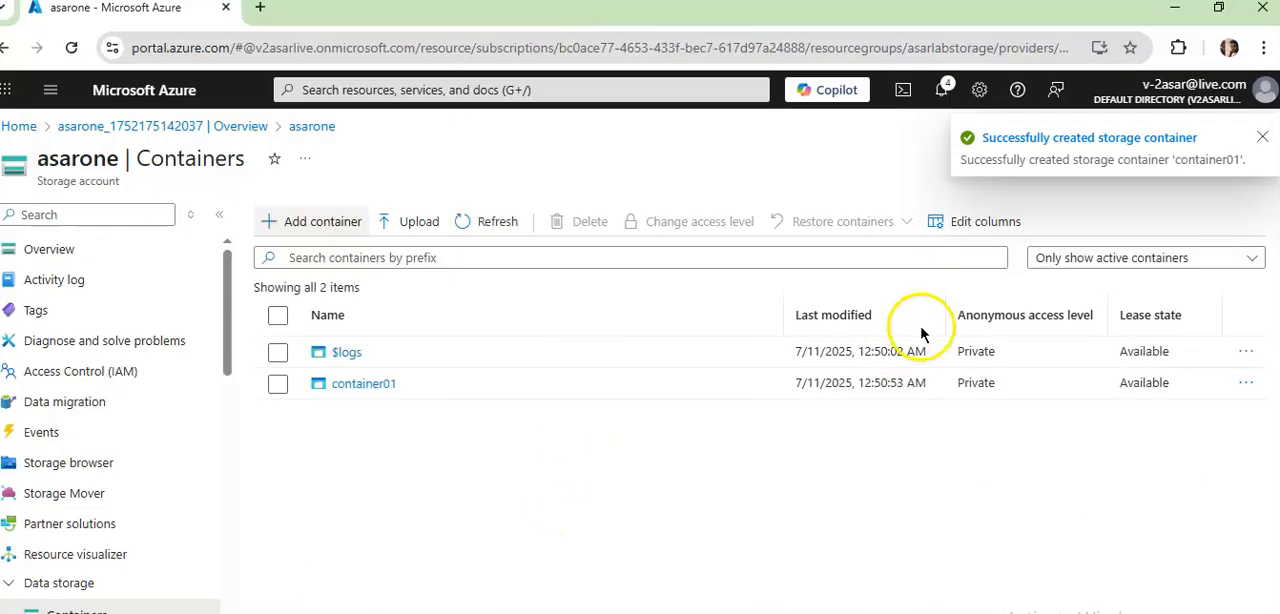
left_click(315, 227)
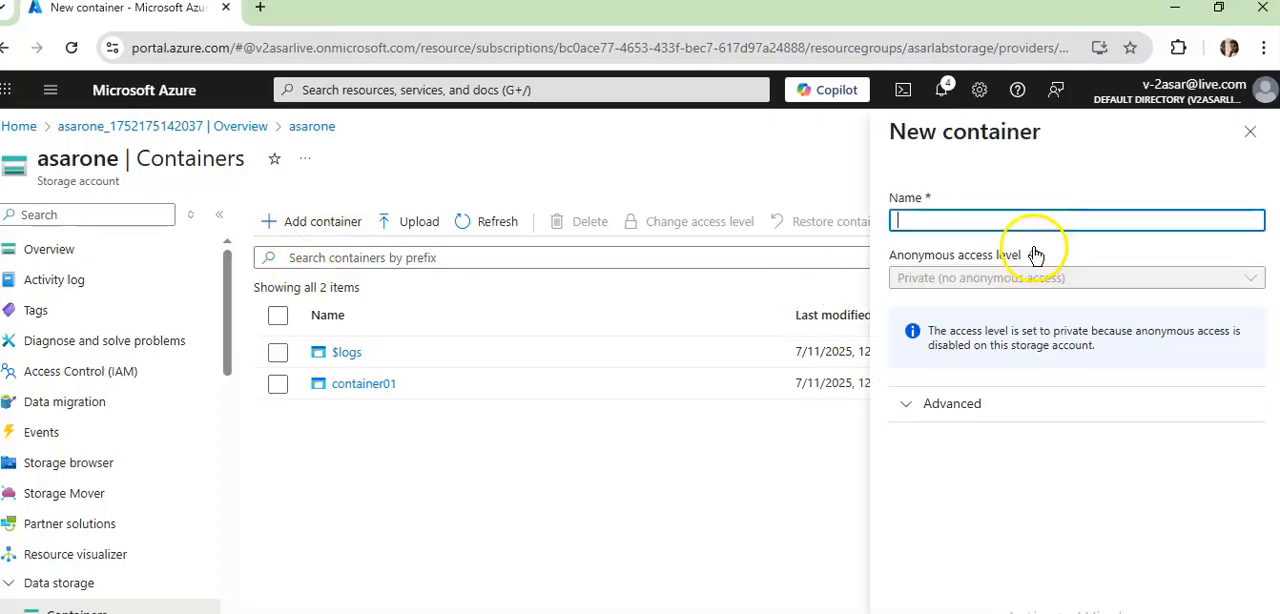
left_click(1005, 219)
type("c")
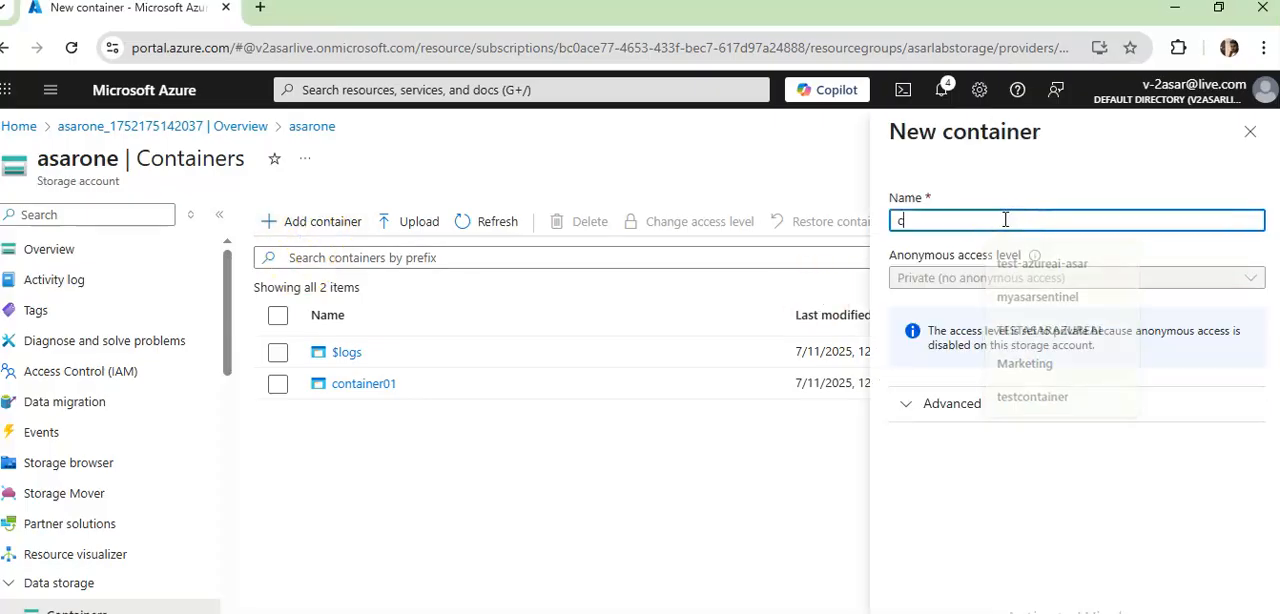
type("ontainer02")
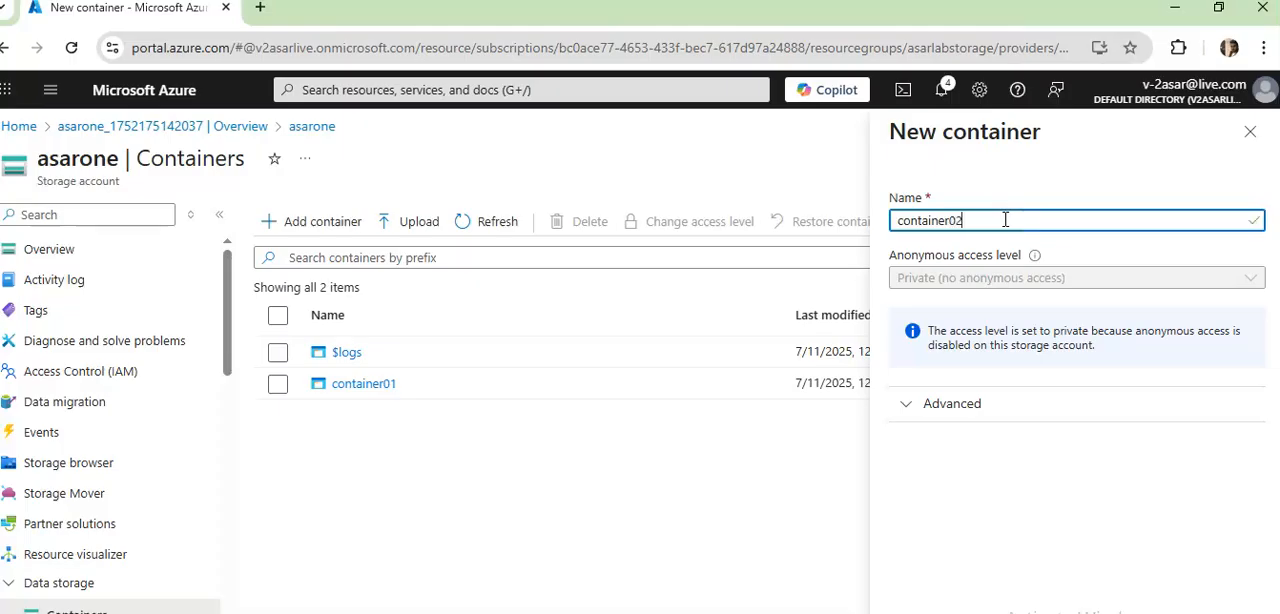
left_click(1027, 287)
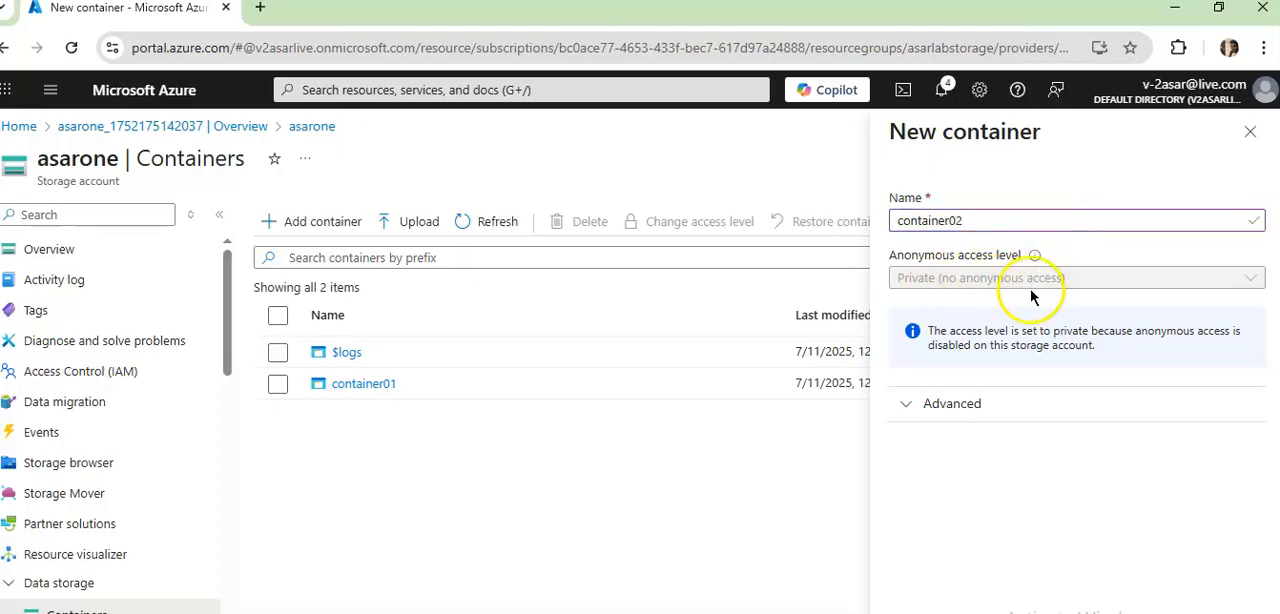
left_click(1036, 404)
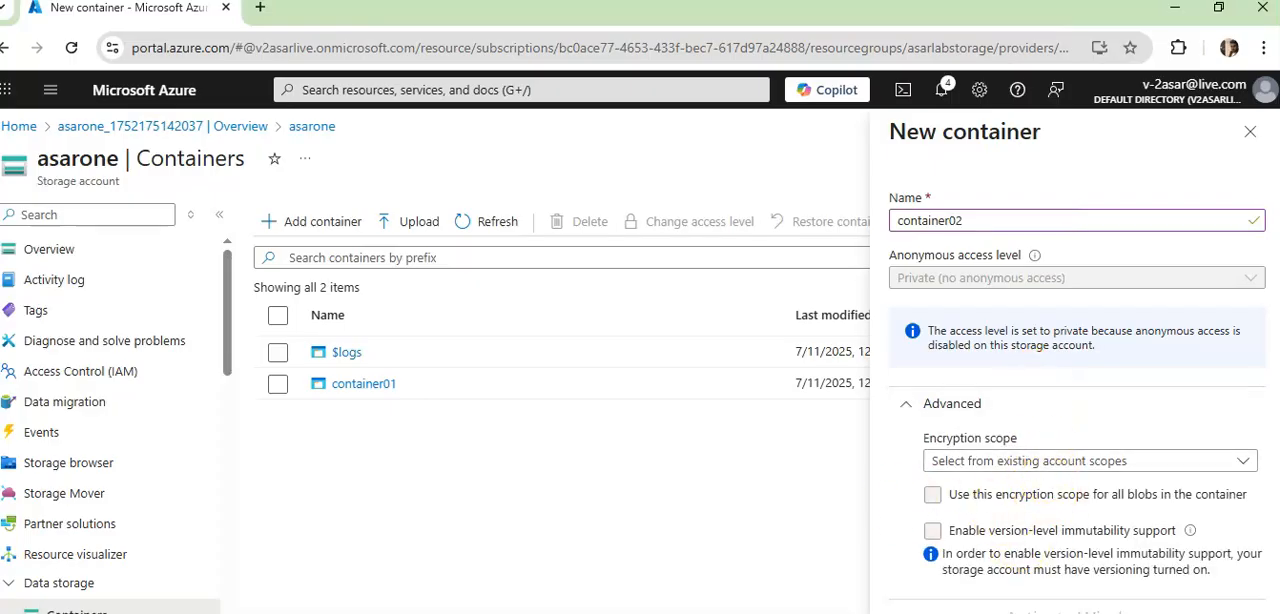
left_click(1249, 133)
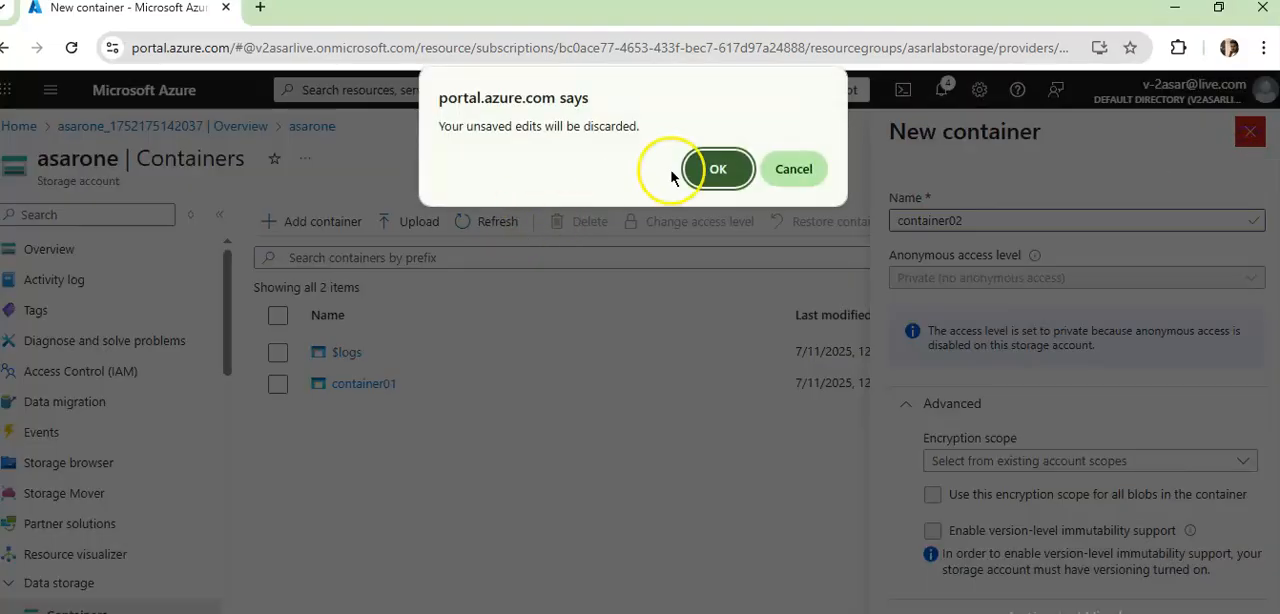
left_click(710, 170)
- Open container01 and examine its metadata, properties, access policy and shared access token settings
left_click(365, 384)
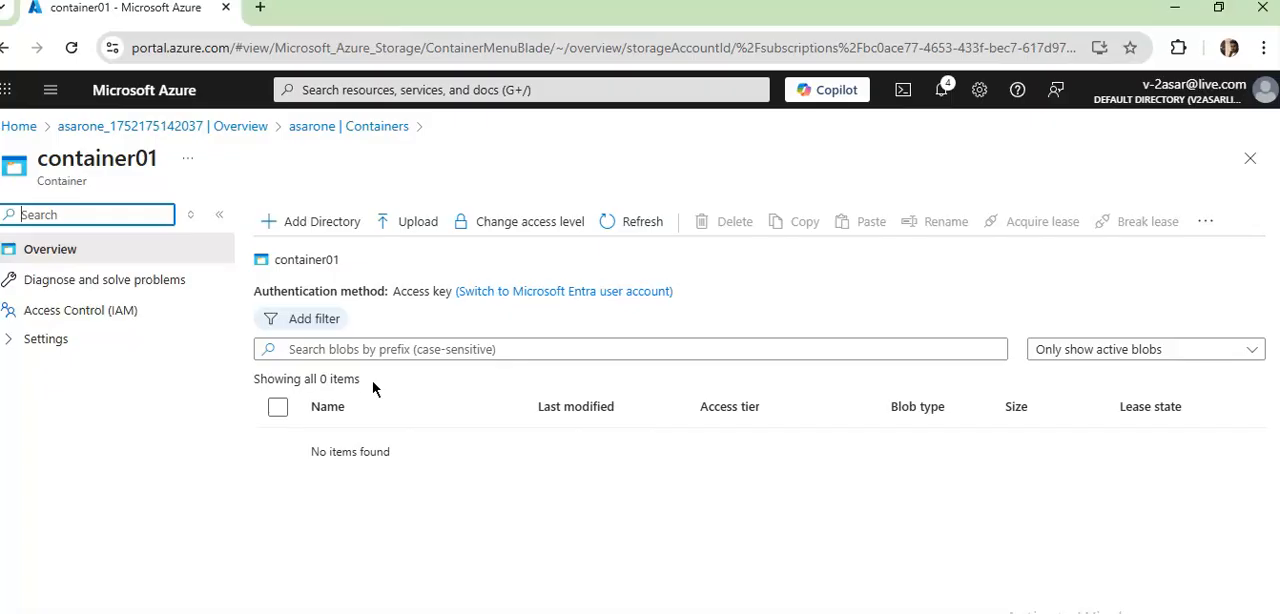
left_click(48, 340)
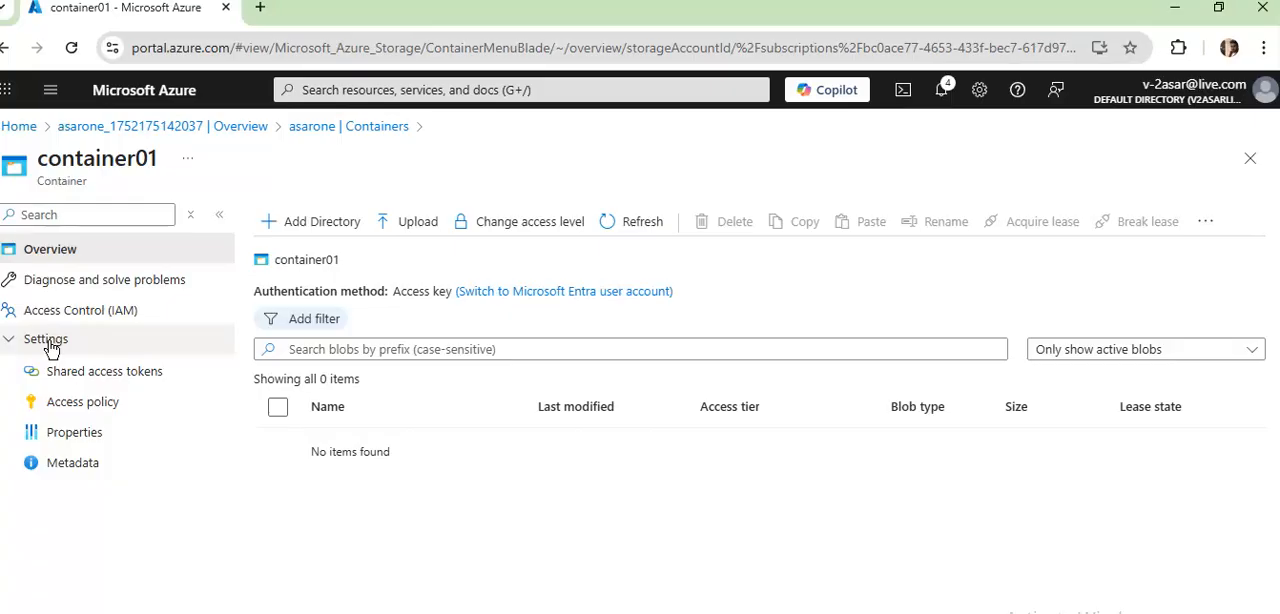
left_click(63, 472)
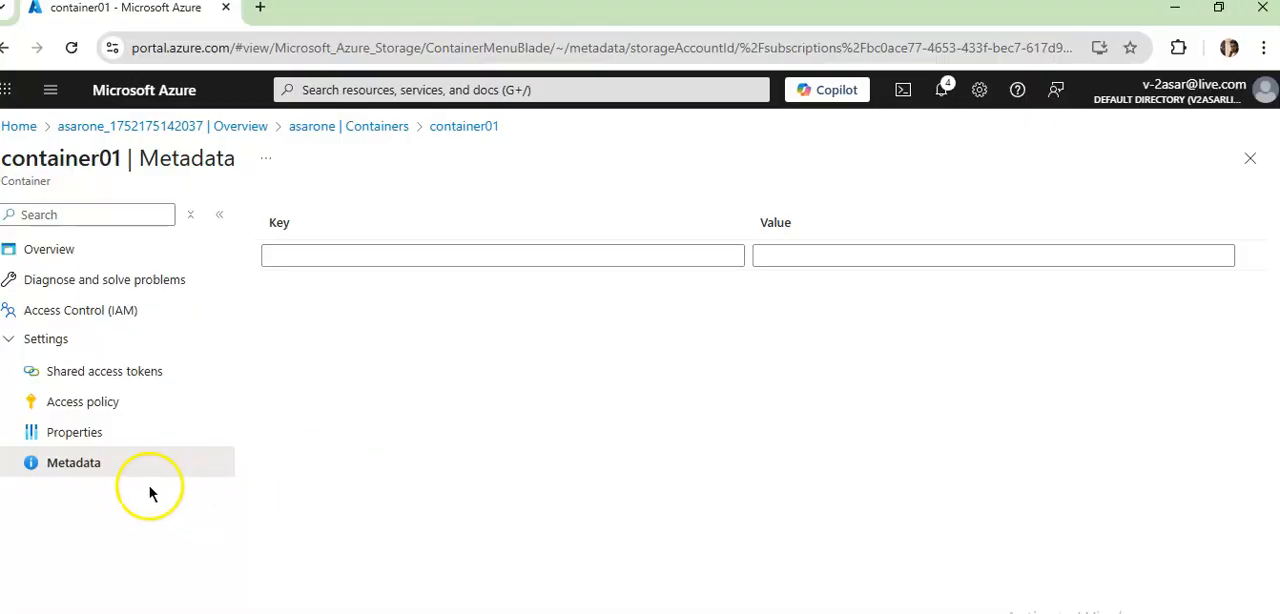
left_click(95, 443)
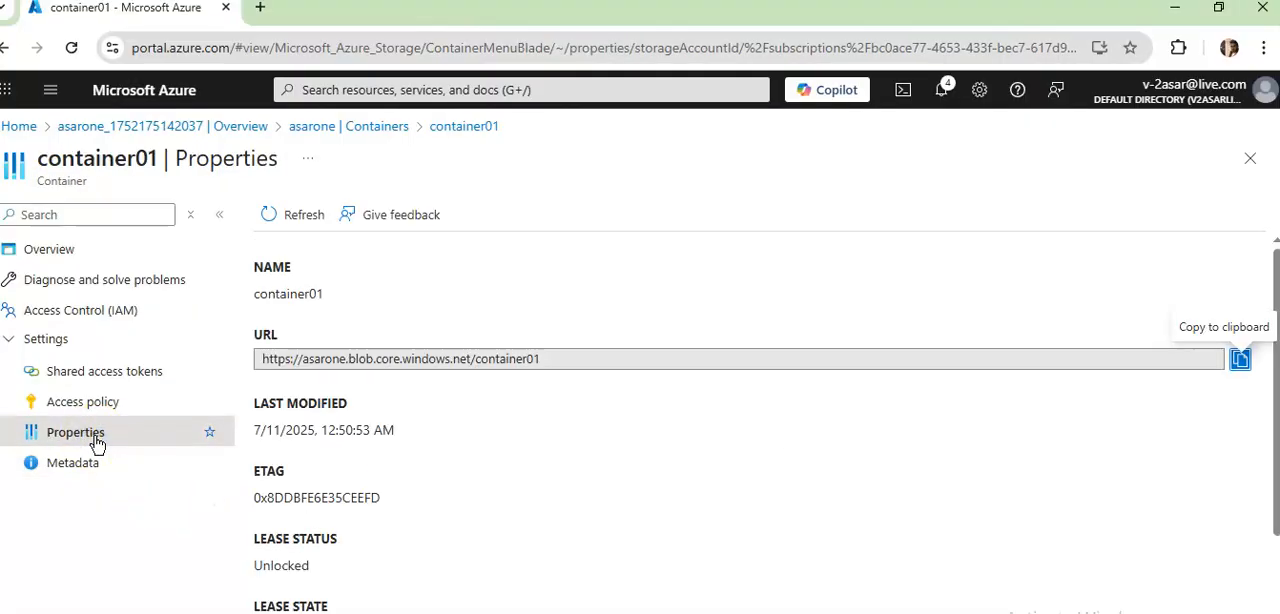
scroll(897, 500, "down", 2)
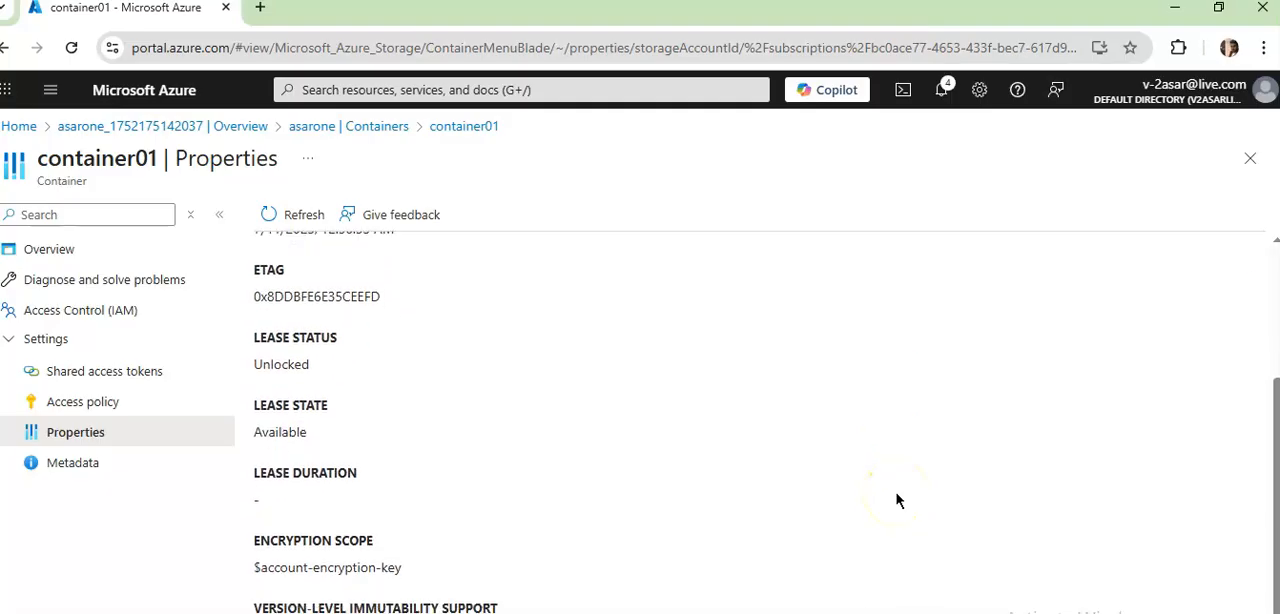
left_click(89, 401)
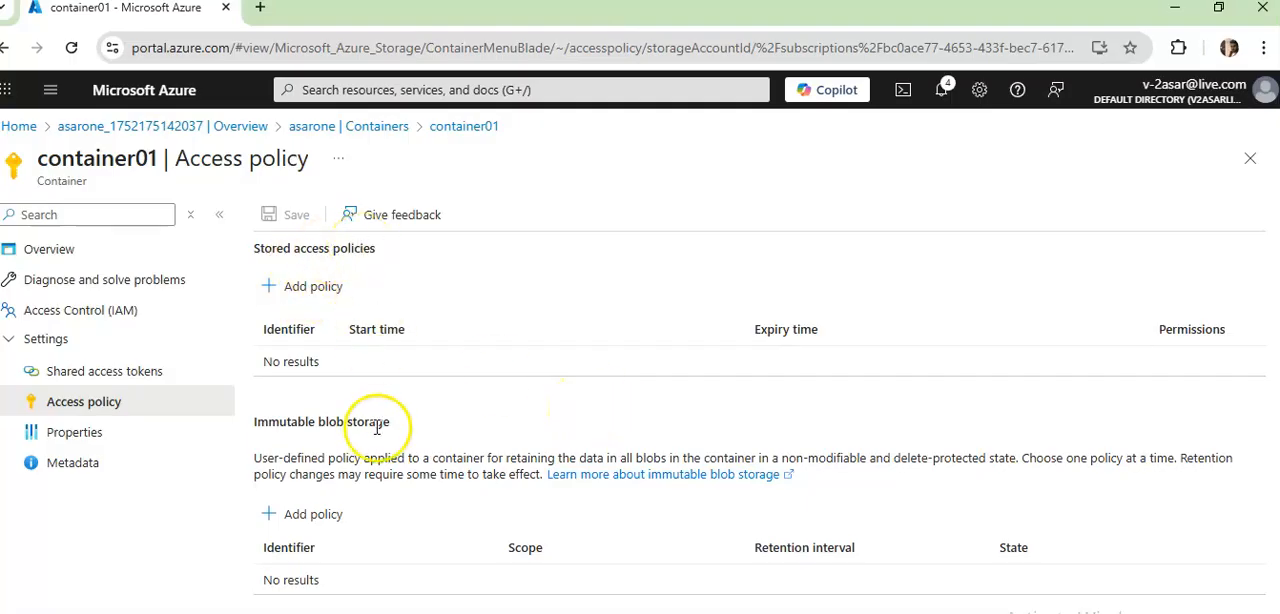
left_click(118, 366)
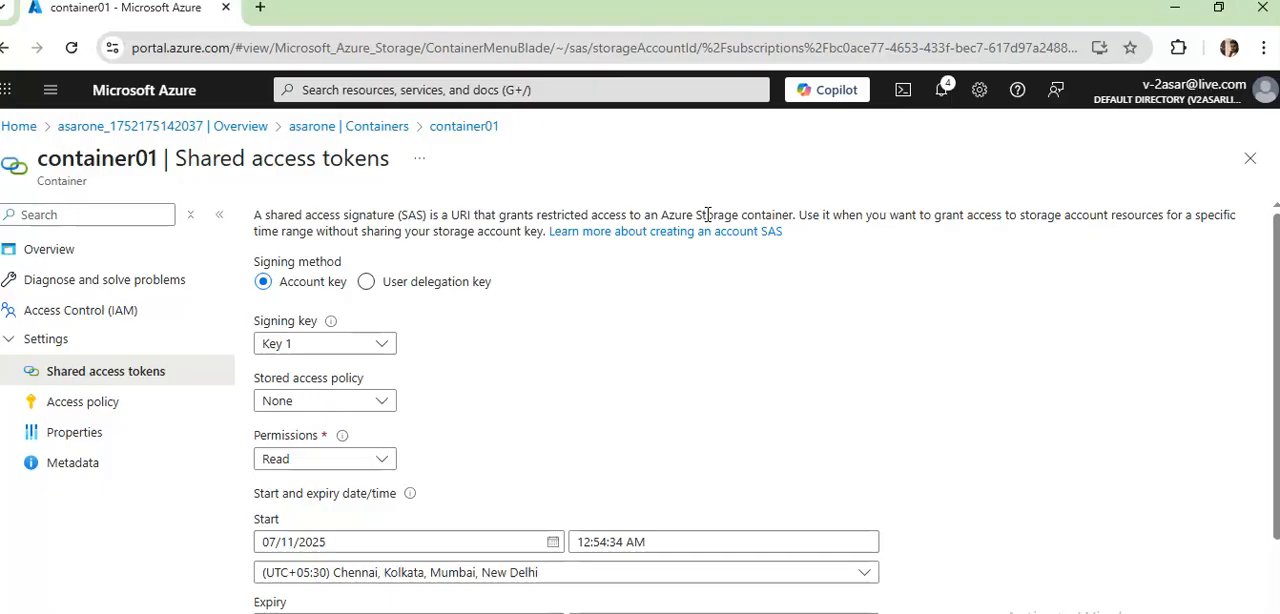
- Return to the asarone containers and start a blob upload with container01 as destination, showing the advanced upload options
left_click(392, 125)
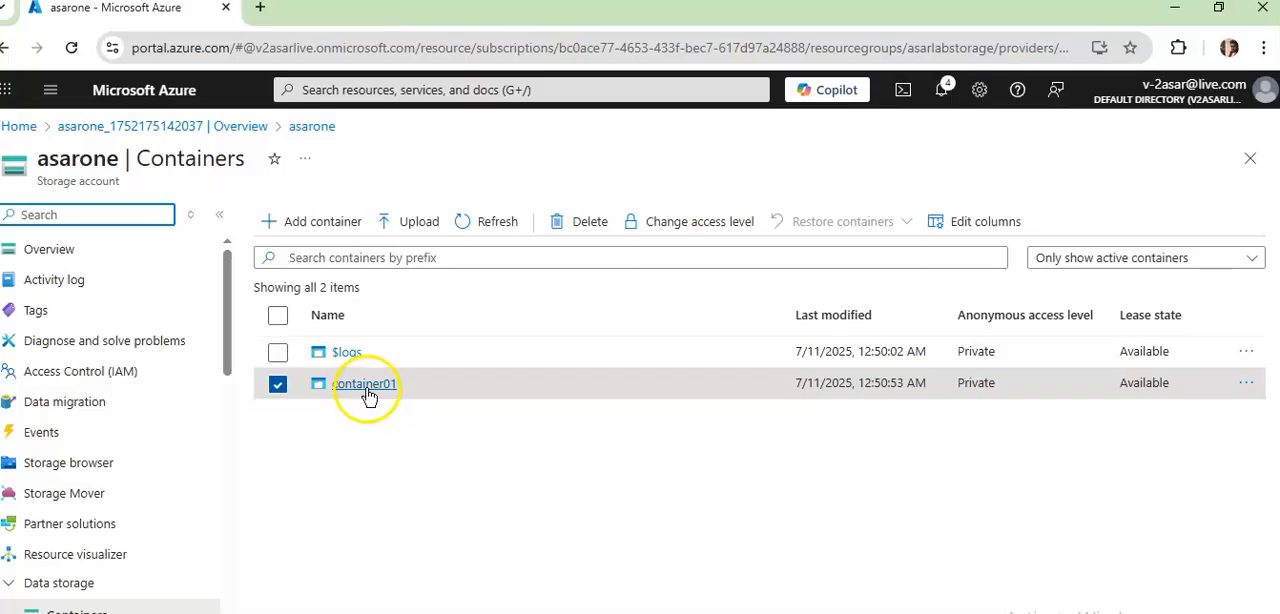
left_click(424, 230)
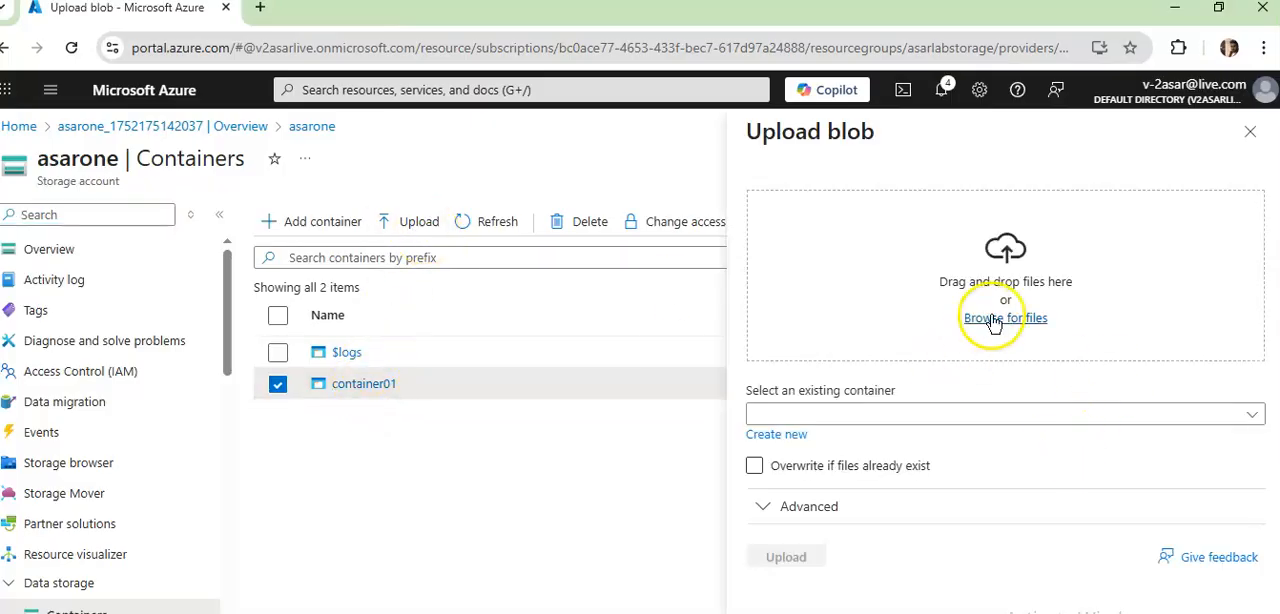
left_click(912, 416)
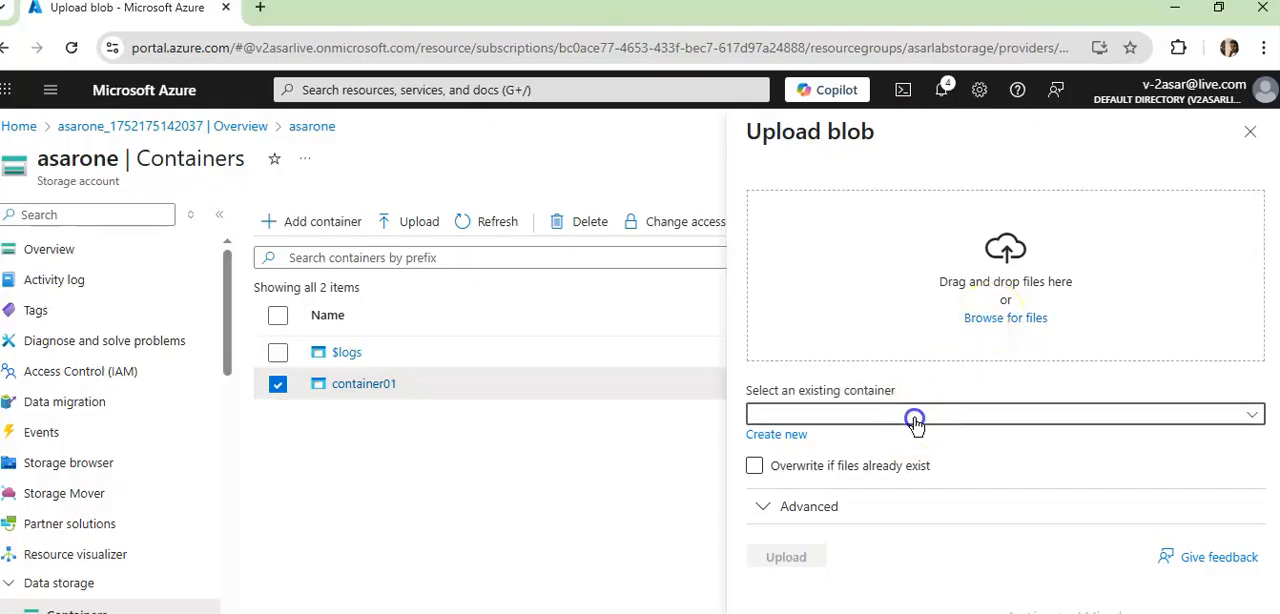
left_click(792, 443)
left_click(797, 505)
scroll(1000, 520, "down", 3)
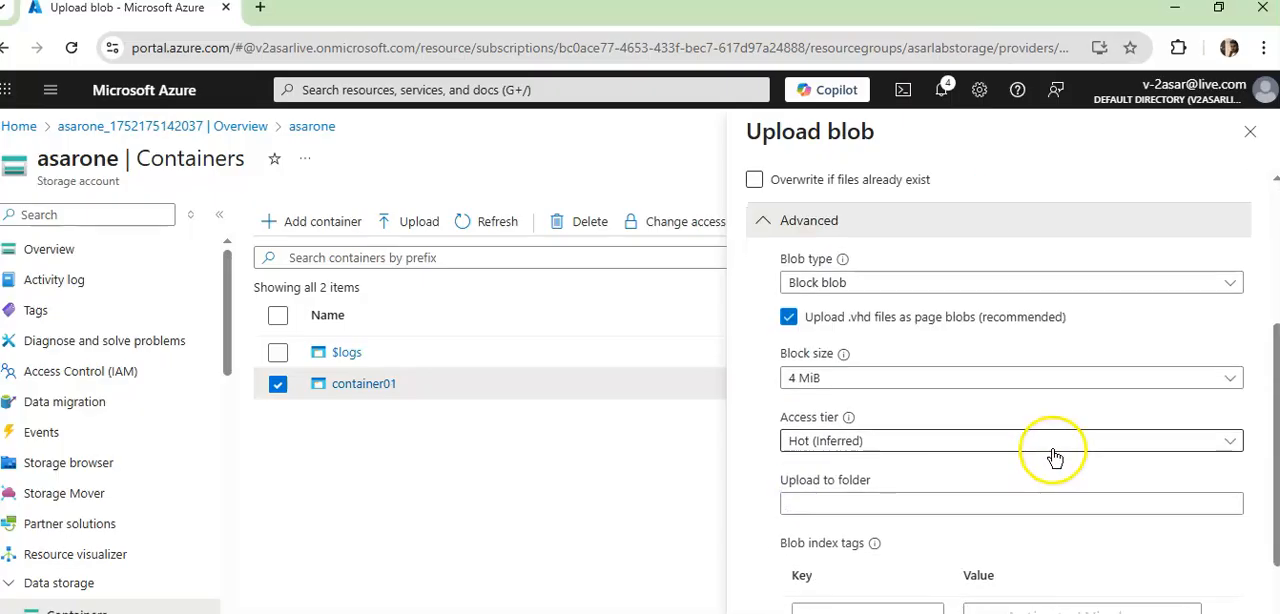
- Examine the blob types, block size and access tiers offered for the blob upload
left_click(922, 286)
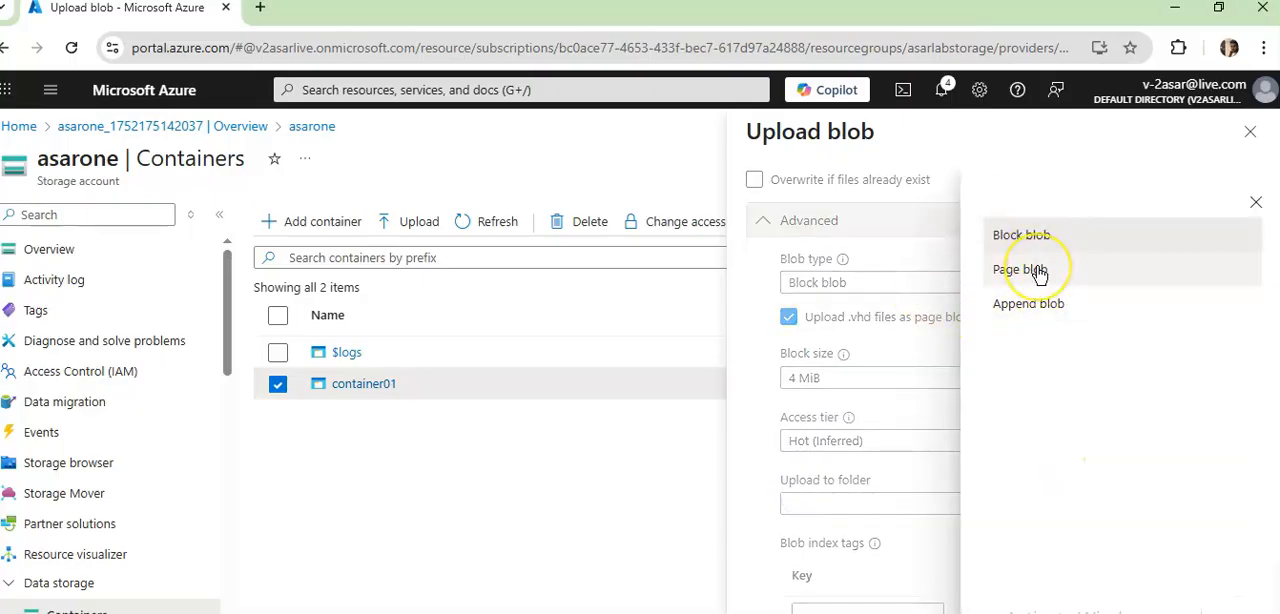
left_click(1256, 204)
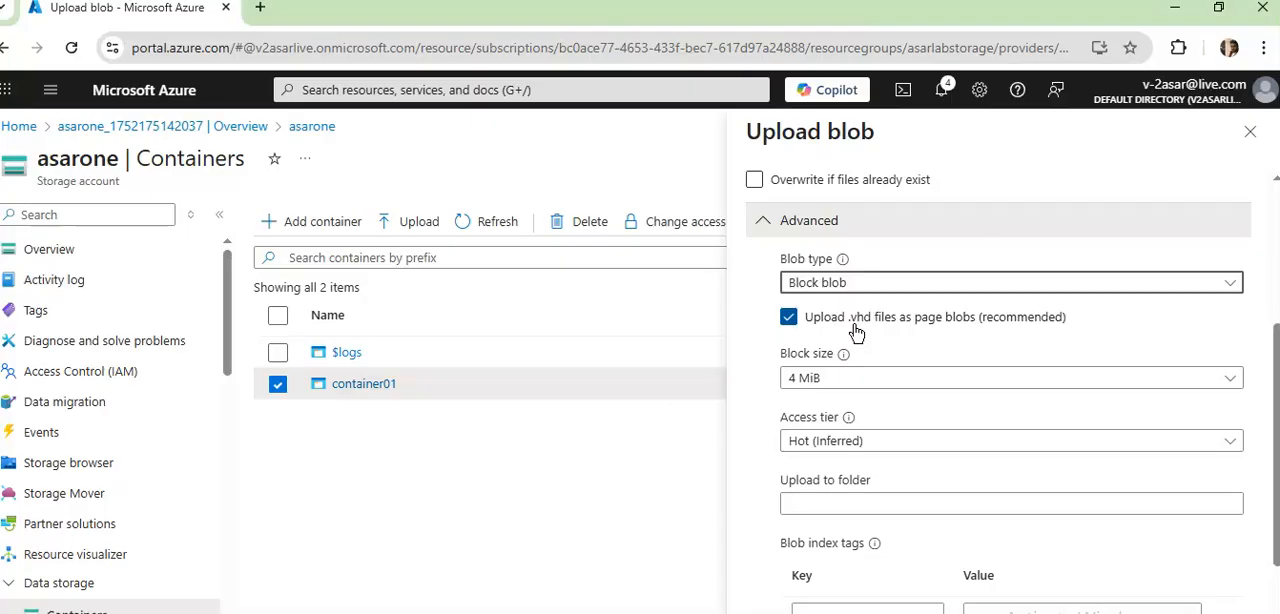
mouse_move(844, 356)
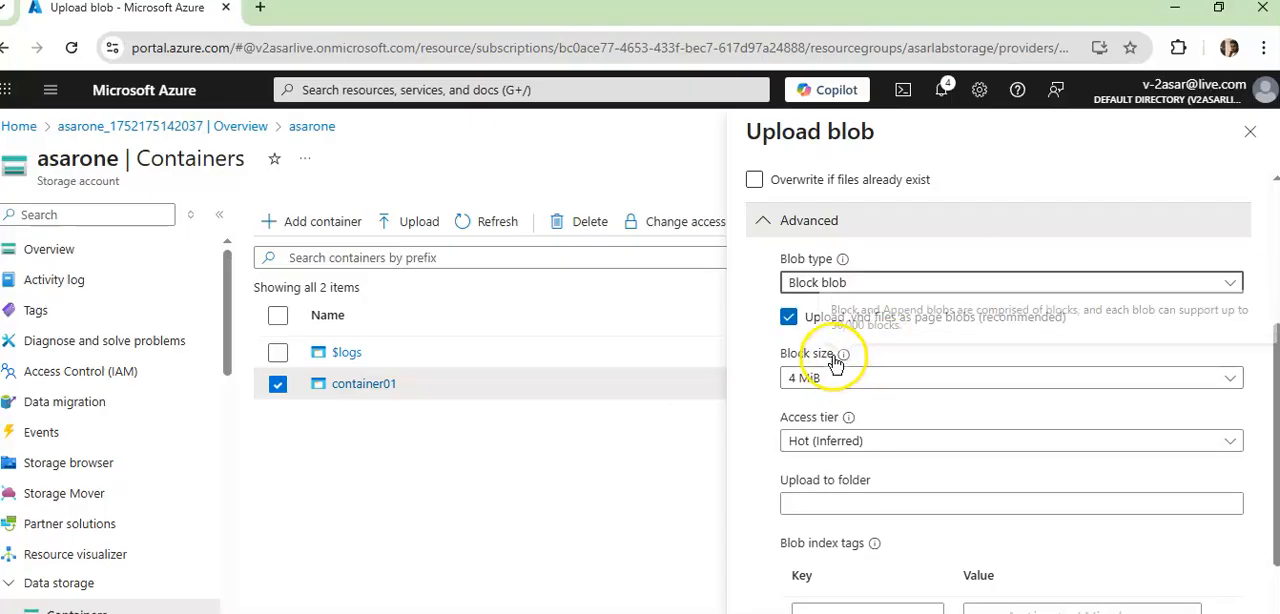
left_click(977, 448)
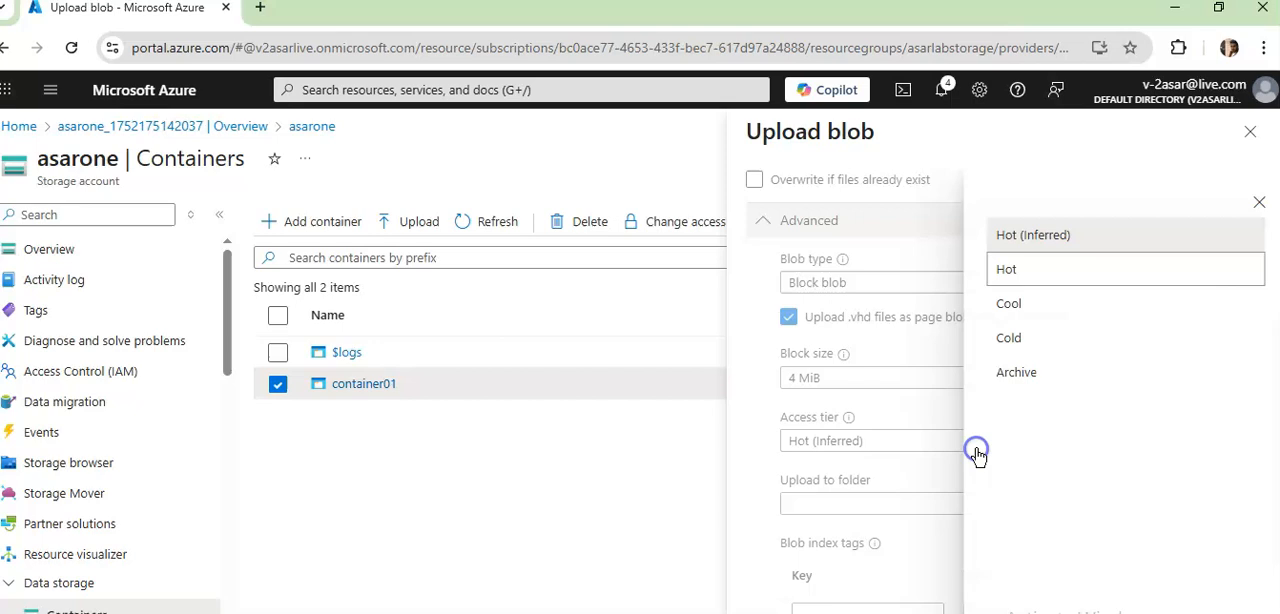
left_click(1022, 374)
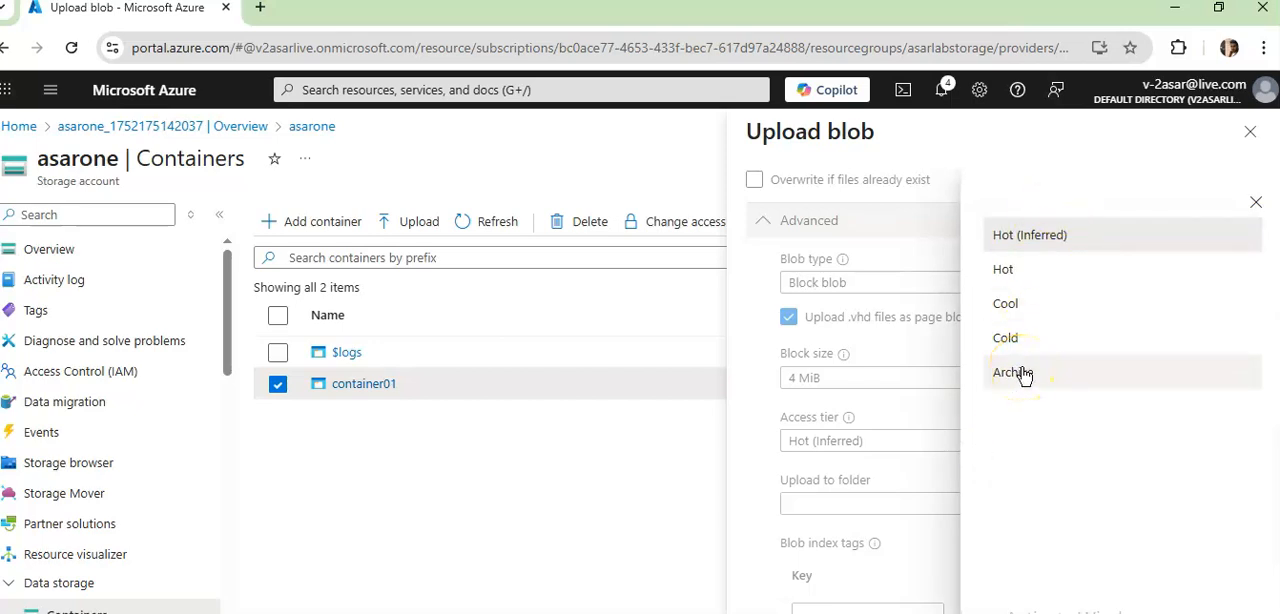
left_click(1036, 308)
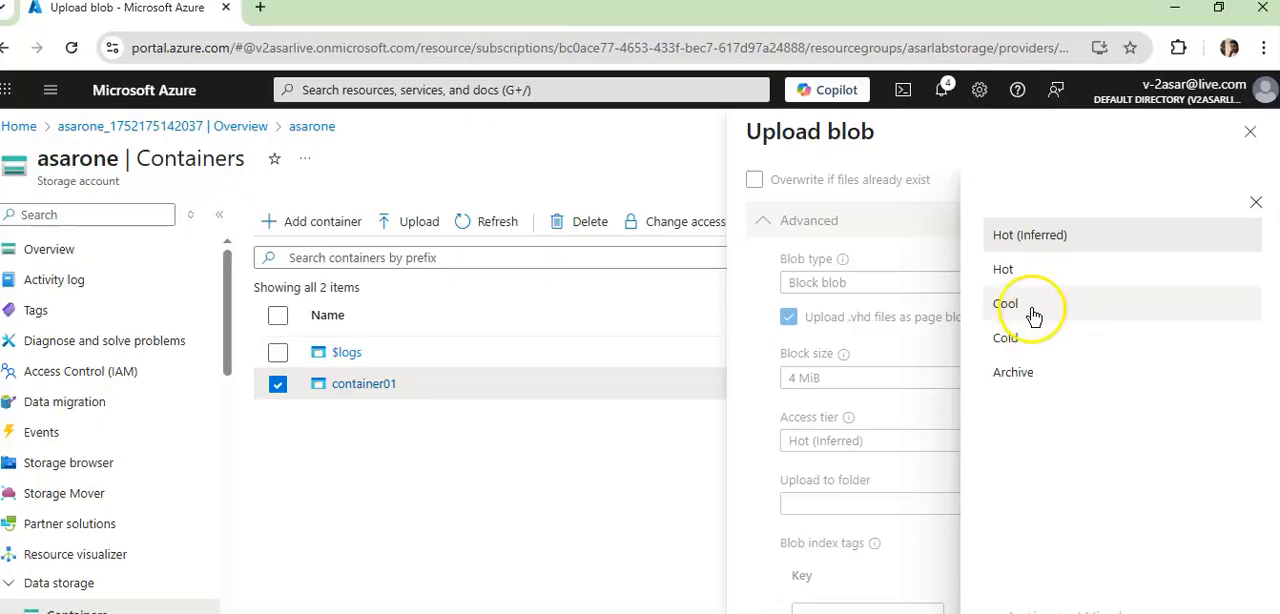
left_click(1256, 202)
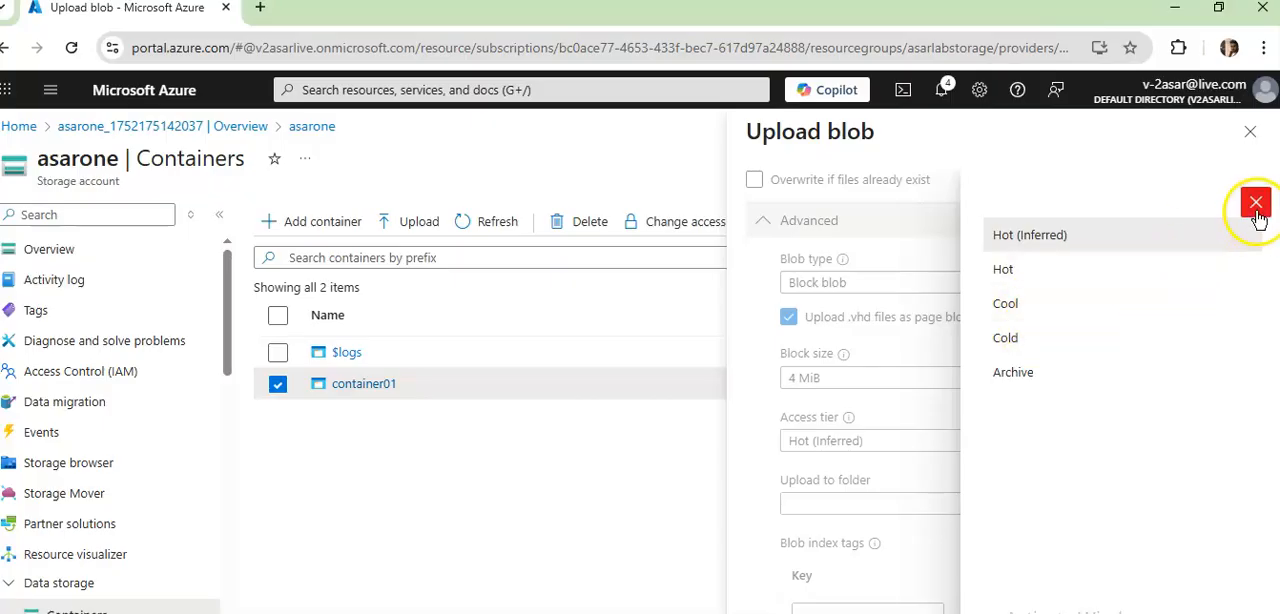
- Examine the upload folder, blob index tags, encryption scope and retention policy options, and close the blob upload without uploading
scroll(875, 350, "down", 1)
left_click(877, 406)
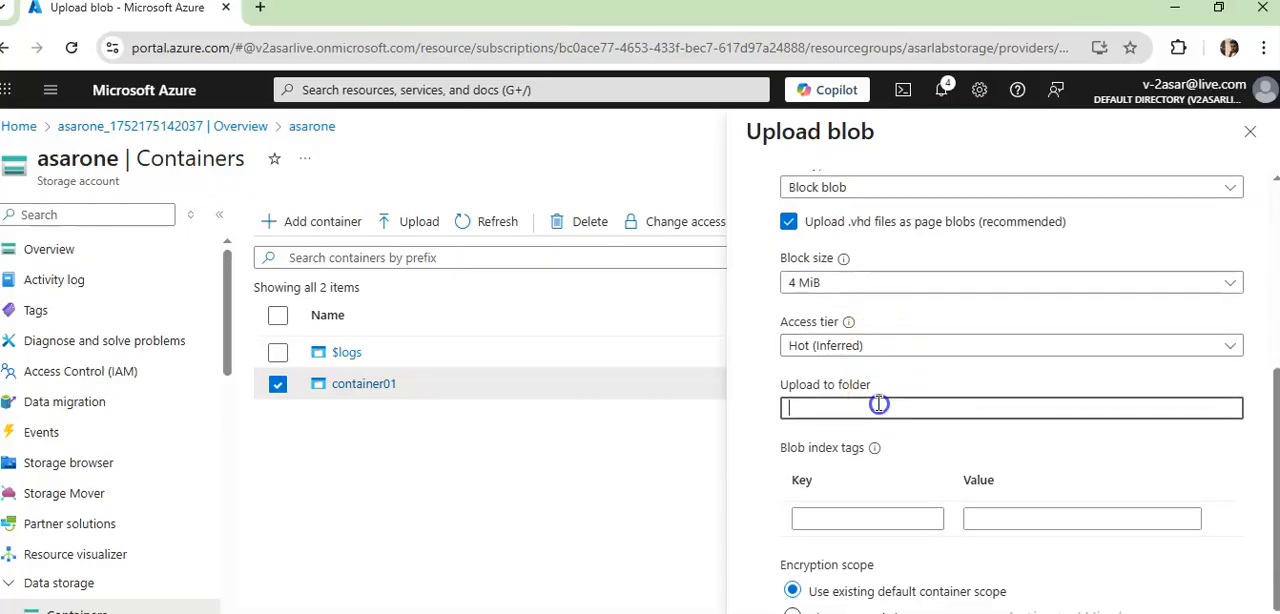
scroll(929, 407, "down", 1)
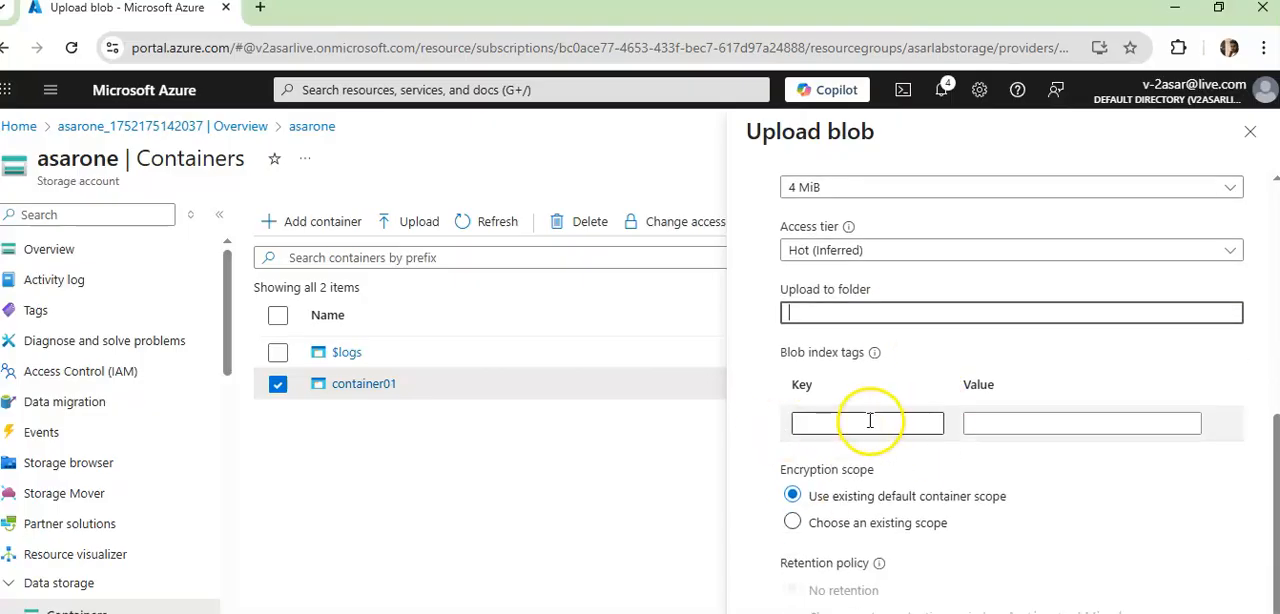
left_click(876, 353)
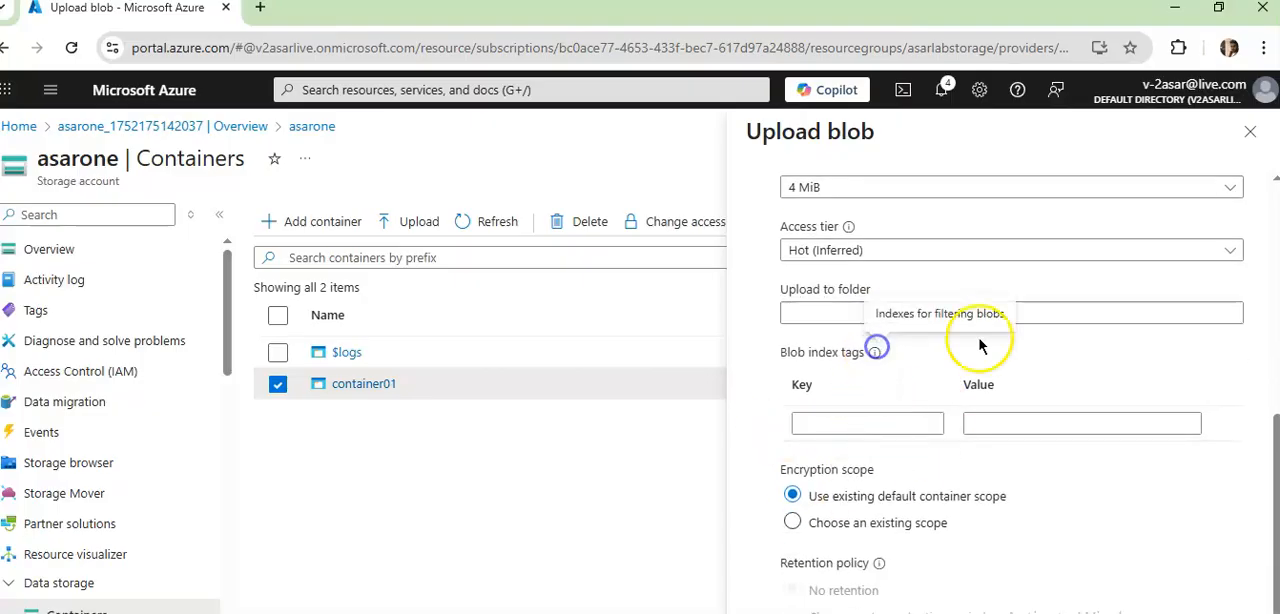
scroll(990, 320, "down", 1)
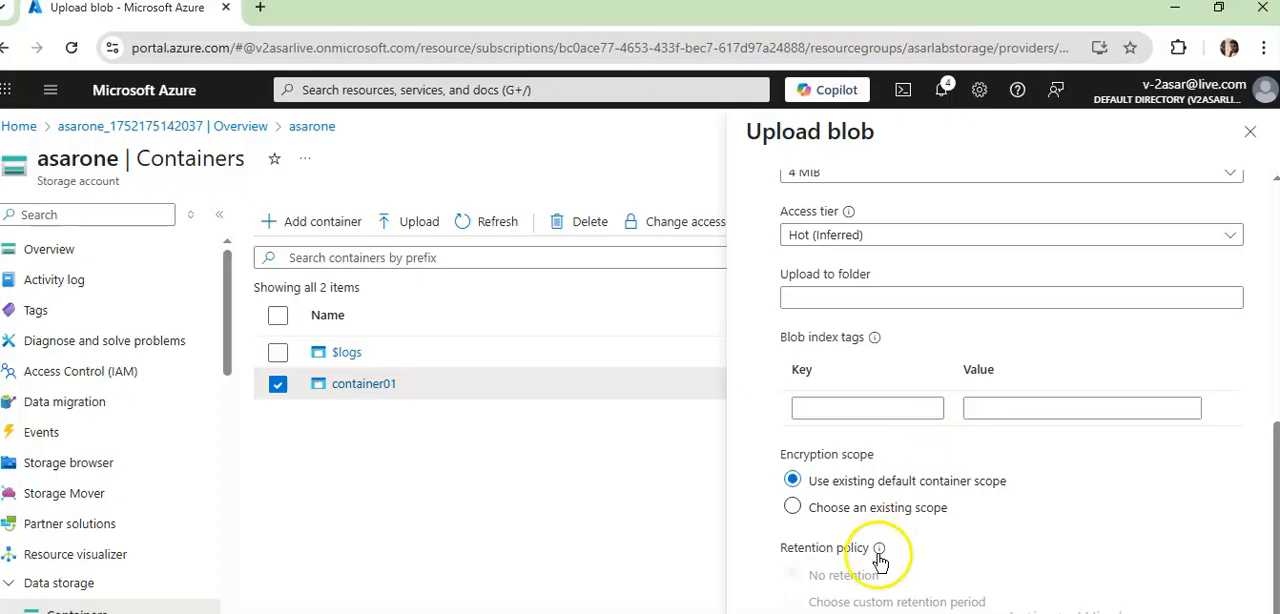
mouse_move(880, 552)
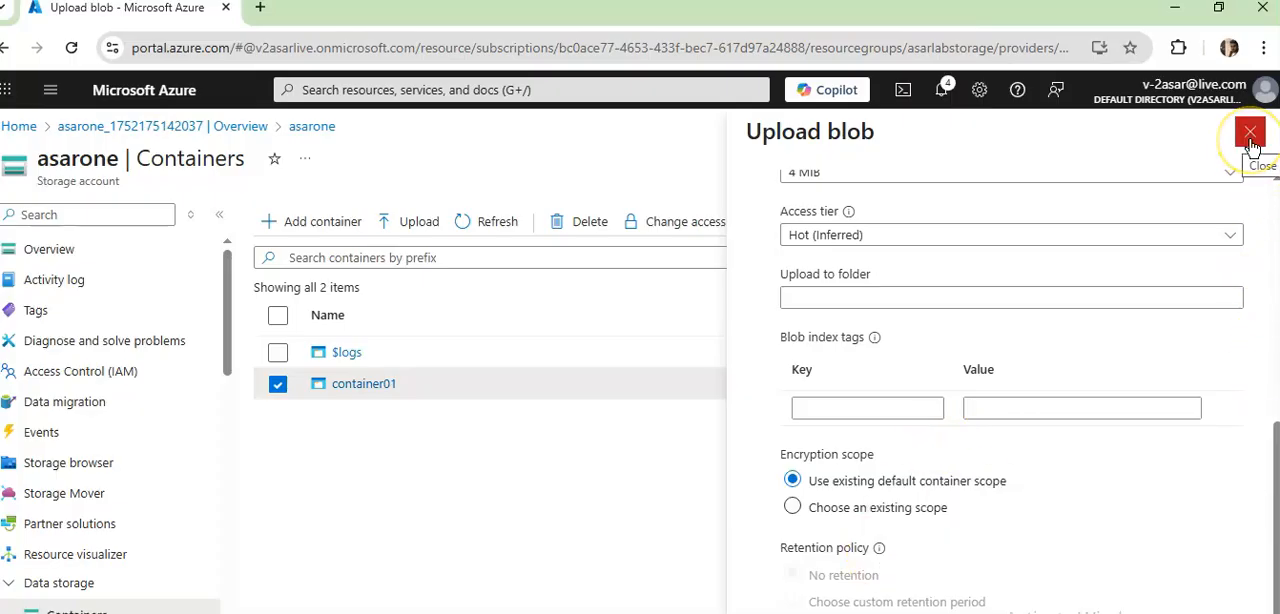
scroll(1231, 231, "up", 1)
scroll(1233, 233, "up", 5)
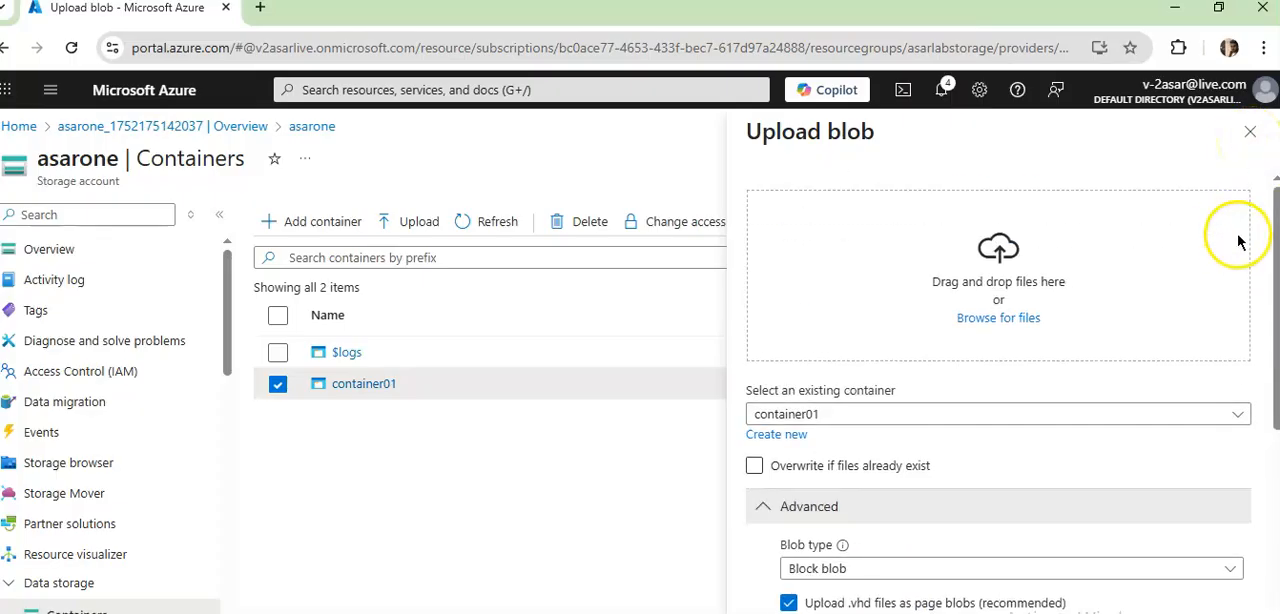
left_click(1250, 131)
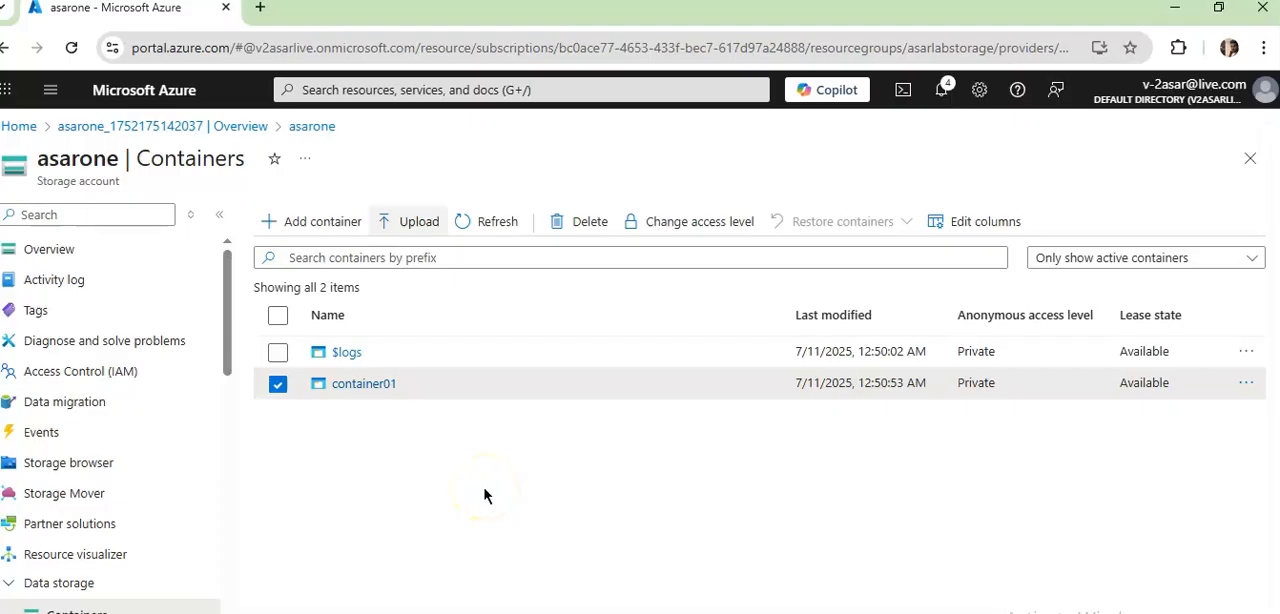
- Open the file shares of the asarone storage account
scroll(123, 414, "down", 2)
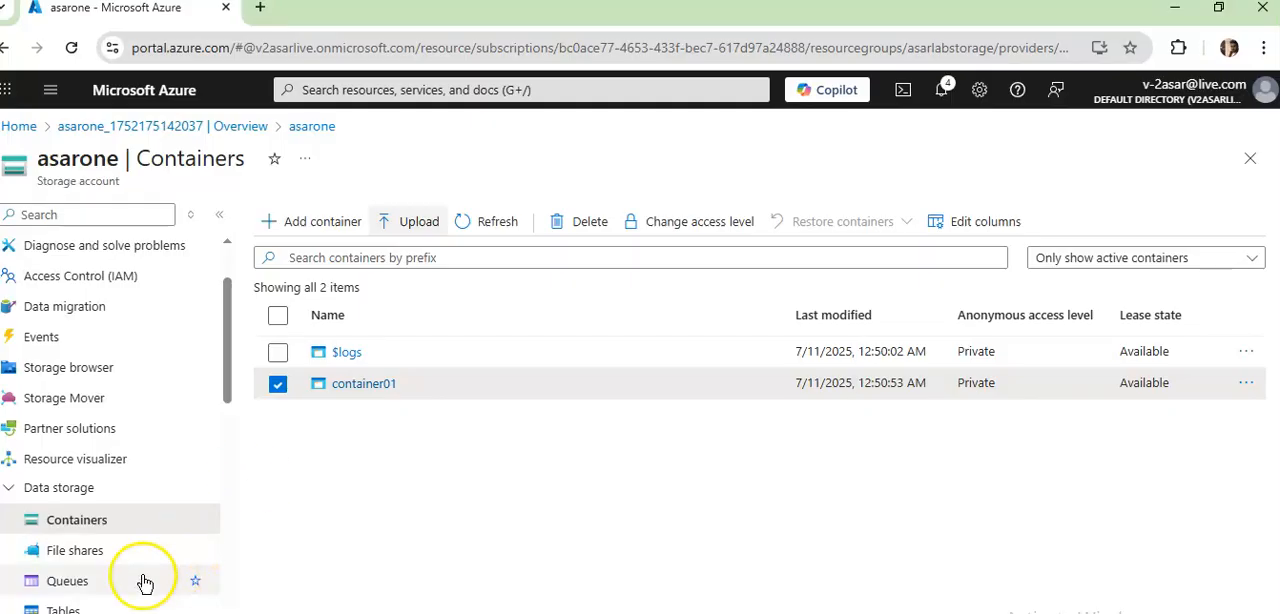
left_click(75, 550)
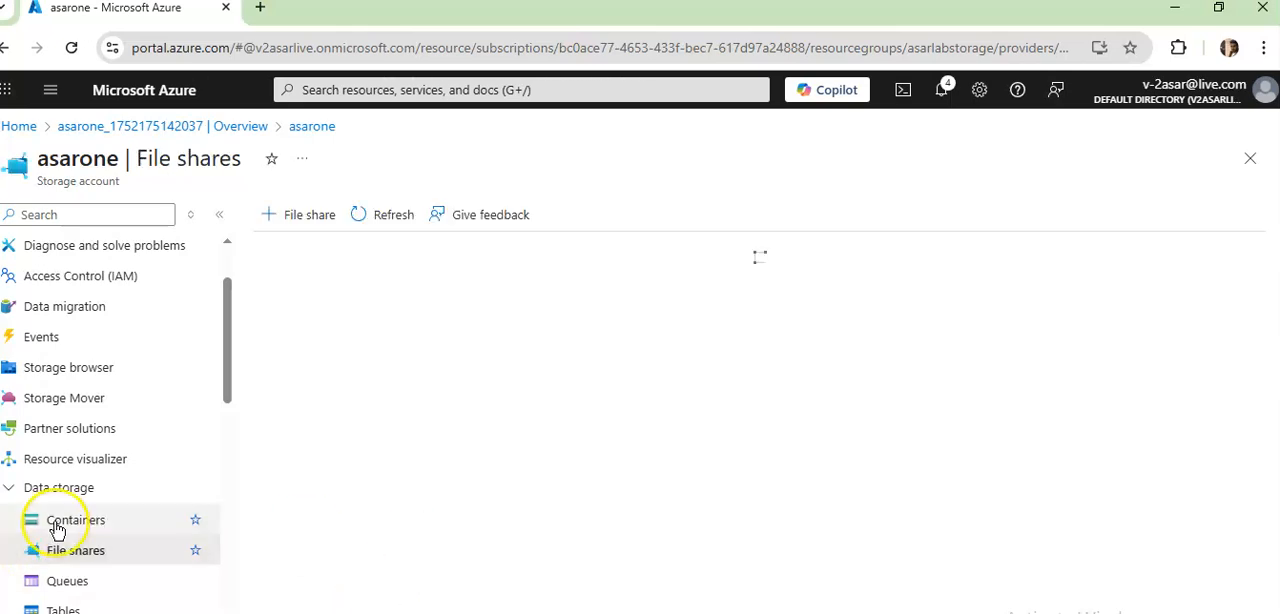